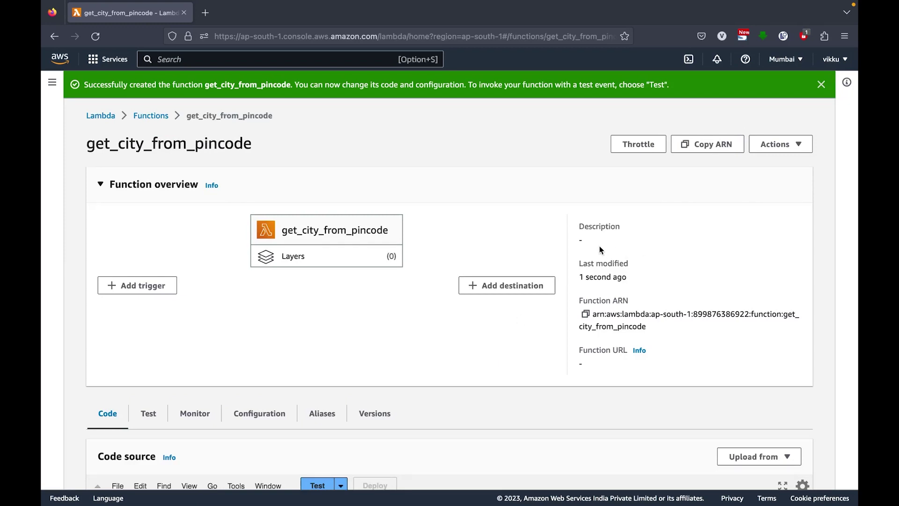
Review the description and last-modified details in the get_city_from_pincode function overview
double_click(580, 241)
click(637, 280)
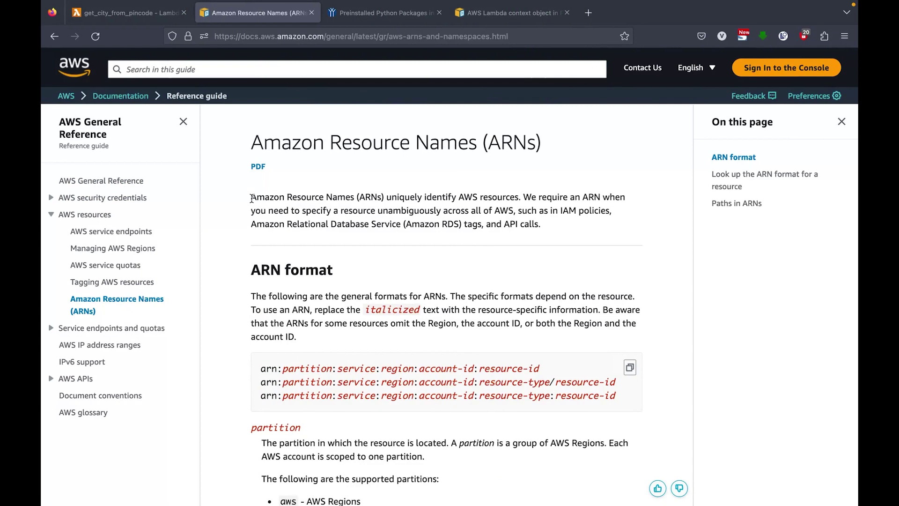
Read the definition of Amazon Resource Names in the AWS documentation, including the ARN prefix and the supported partitions
drag(252, 197, 521, 200)
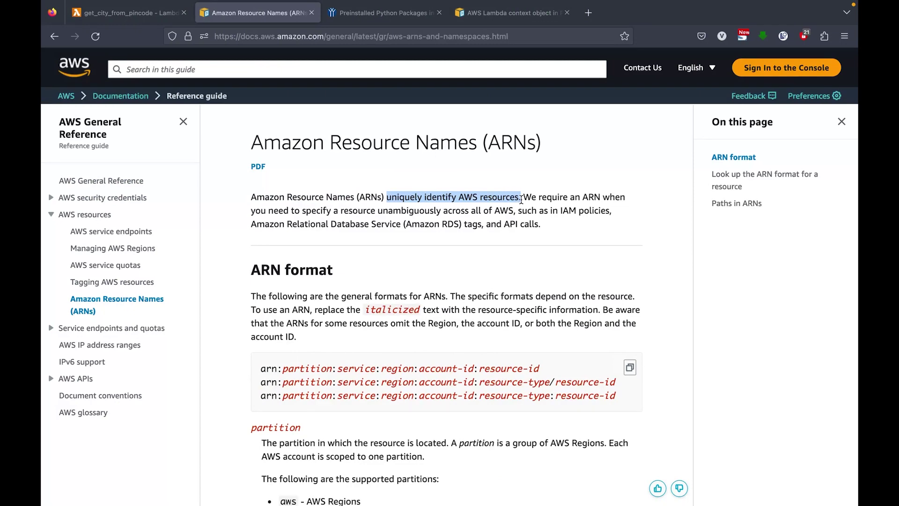
scroll(501, 258, down, 3)
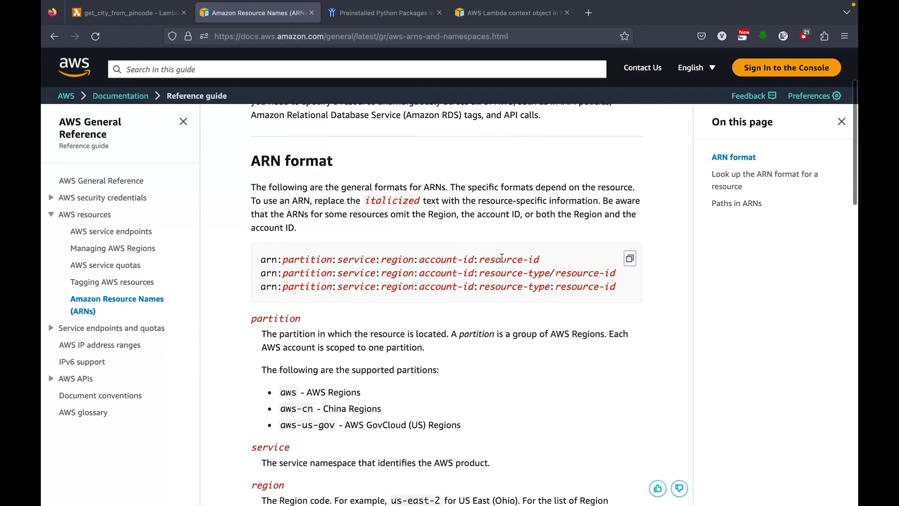
drag(260, 259, 282, 261)
double_click(307, 259)
scroll(346, 294, down, 1)
scroll(346, 293, down, 1)
double_click(289, 334)
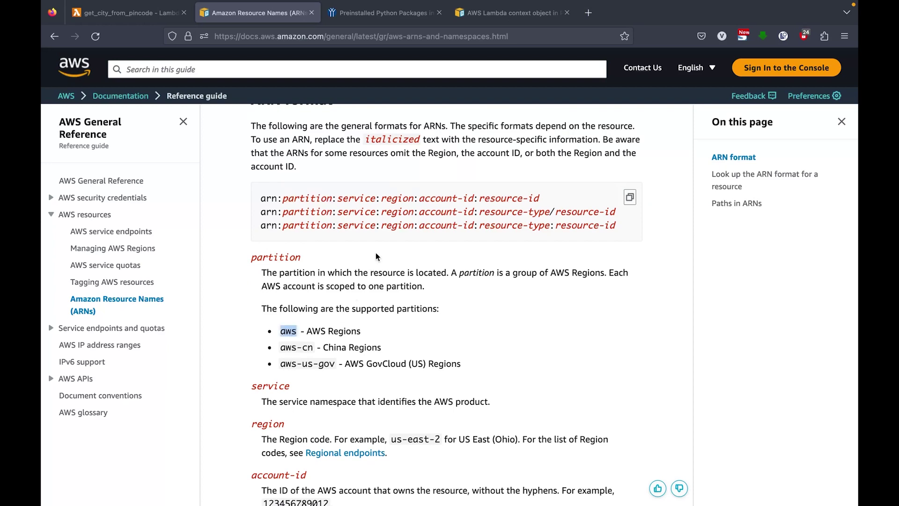
Examine the service and region components of the ARN format and their descriptions
double_click(358, 200)
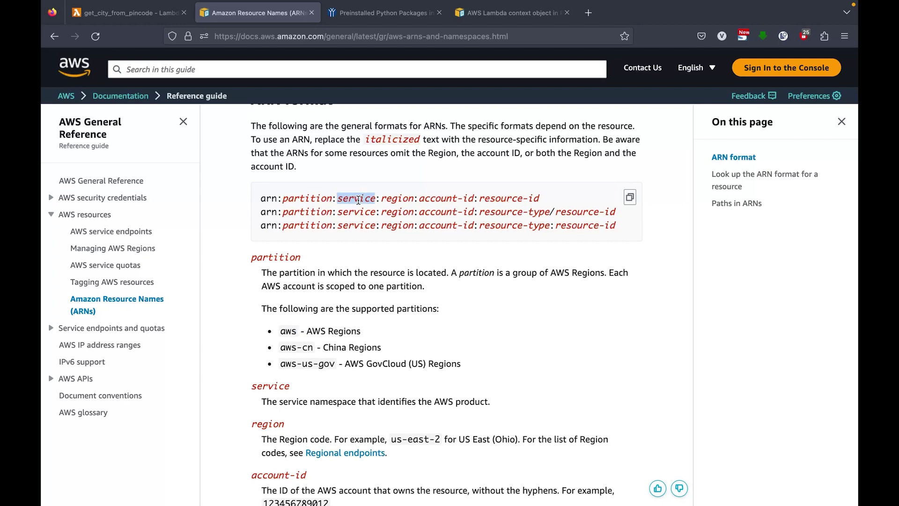
scroll(392, 277, down, 3)
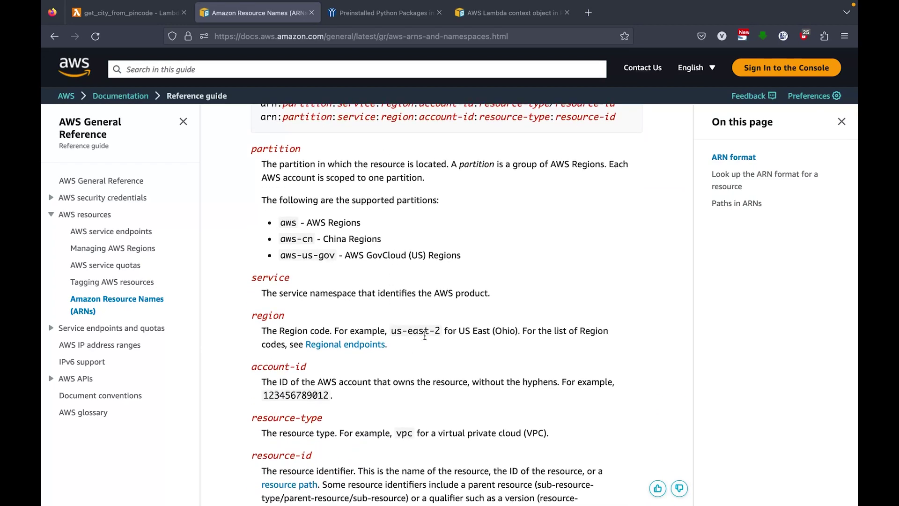
scroll(425, 335, up, 2)
scroll(425, 335, up, 1)
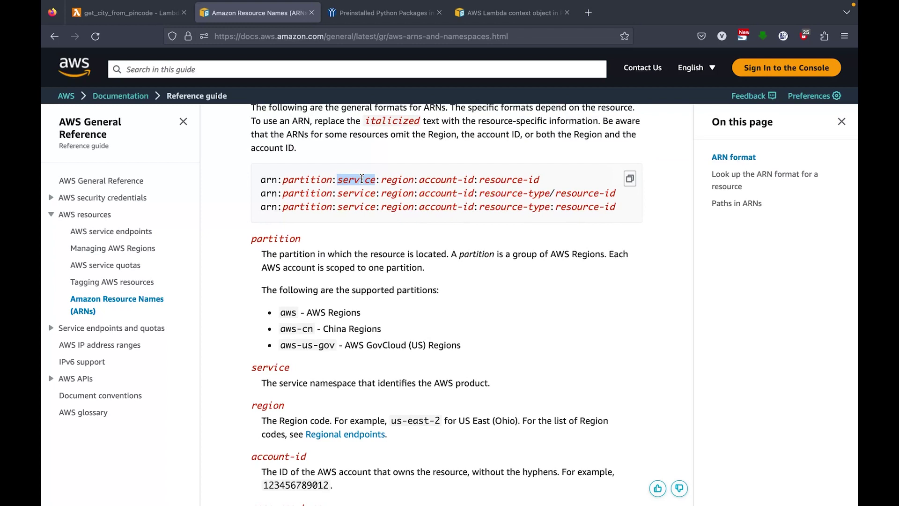
double_click(397, 180)
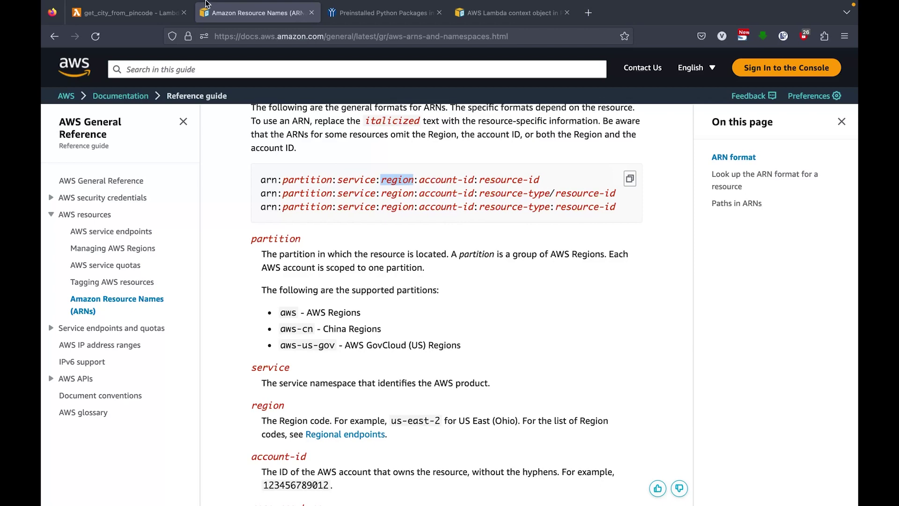
Return to the Lambda function page and view the list of AWS regions, leaving the current region selected
click(166, 12)
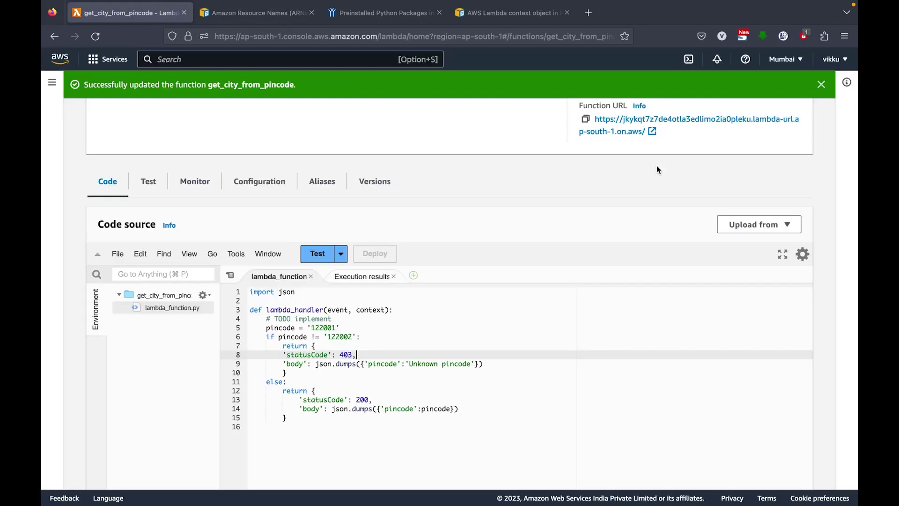
click(784, 59)
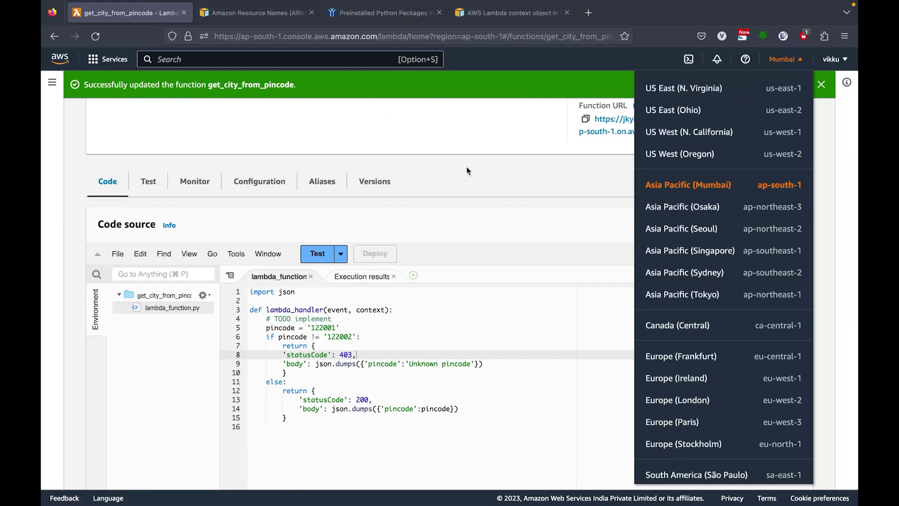
click(480, 174)
Examine the account-id and resource-id components of the ARN format in the AWS documentation
click(300, 14)
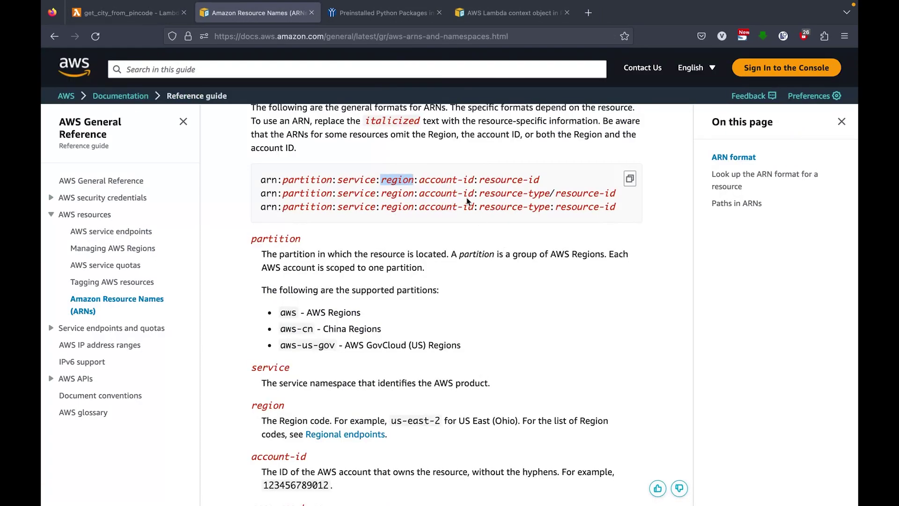
double_click(432, 179)
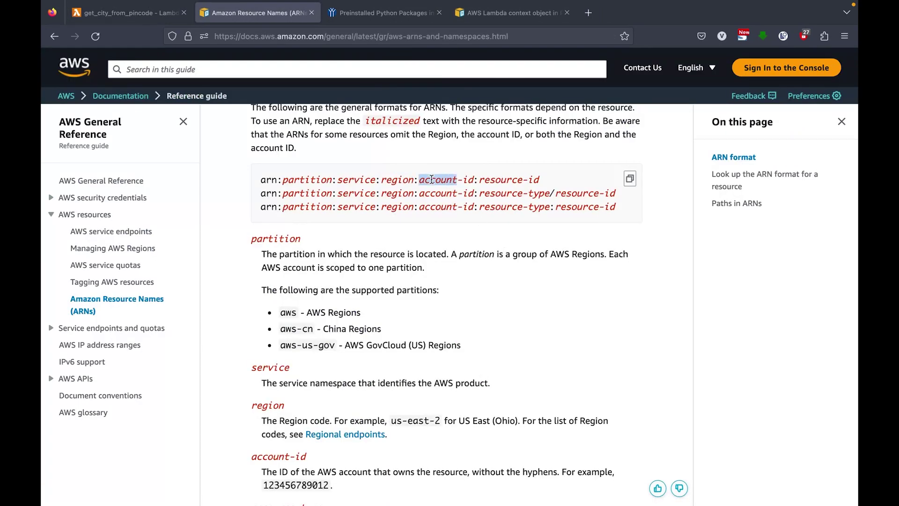
click(432, 179)
drag(419, 180, 552, 184)
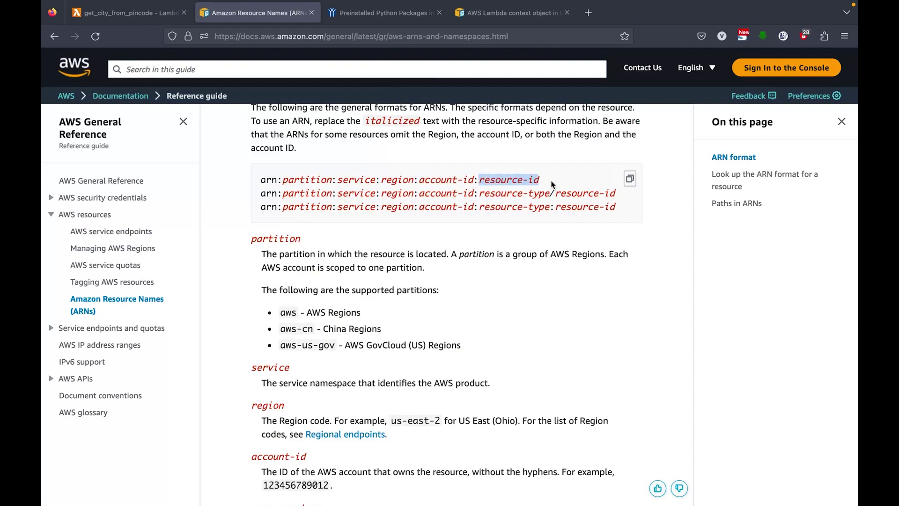
Examine the function's ARN in the Lambda function overview, matching its region, account ID and resource parts to the ARN format
click(159, 14)
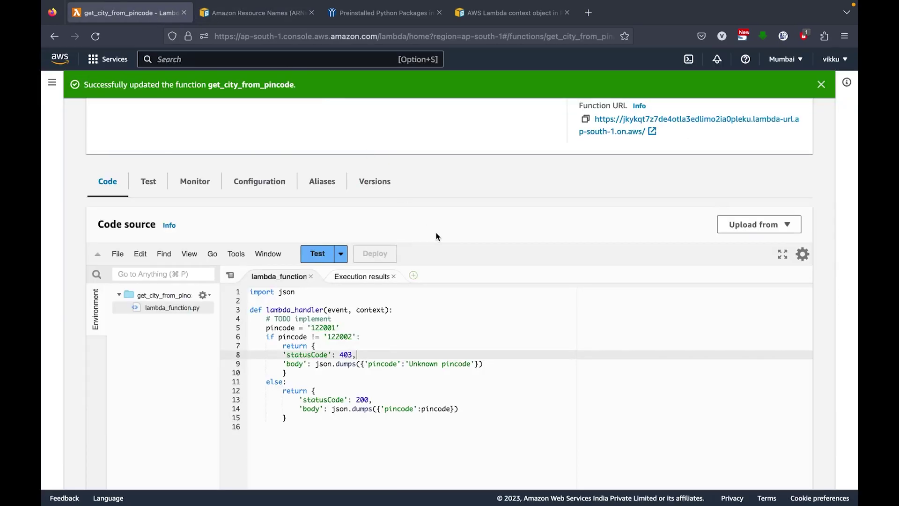
scroll(436, 236, up, 4)
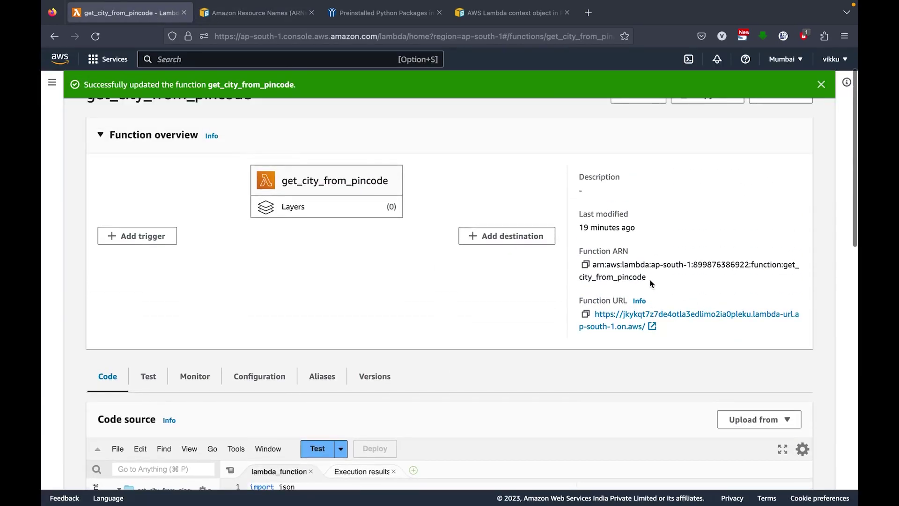
double_click(780, 269)
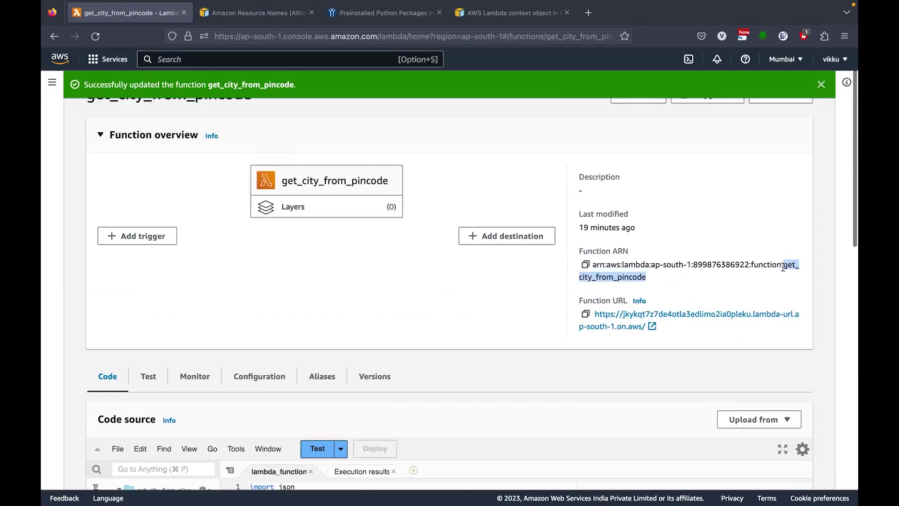
click(783, 267)
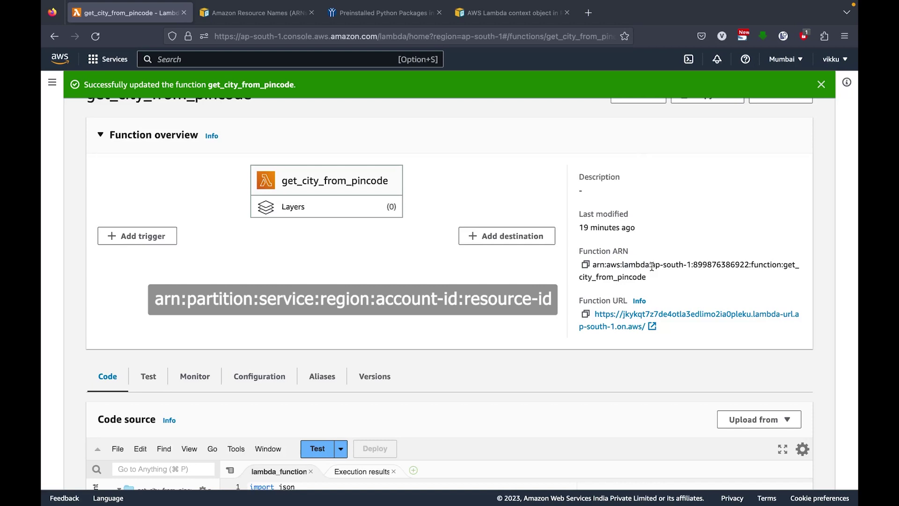
drag(651, 265, 690, 263)
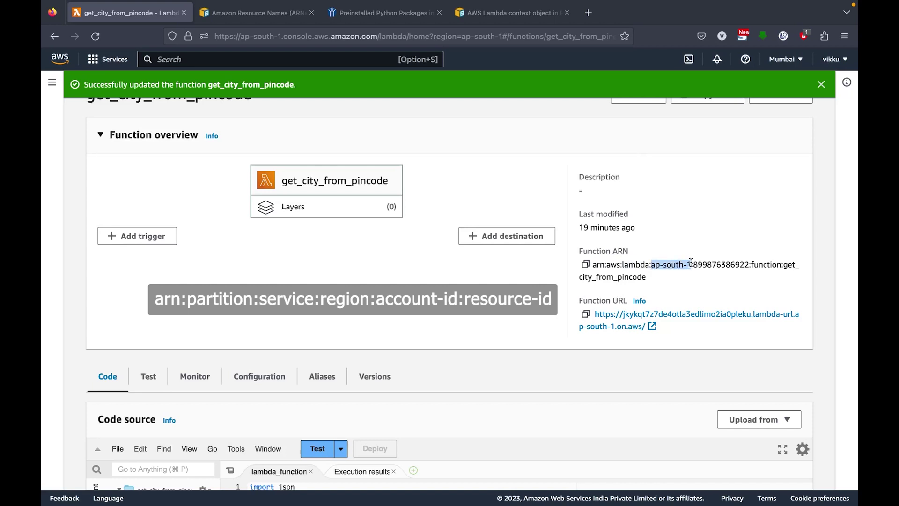
click(691, 264)
drag(694, 264, 750, 264)
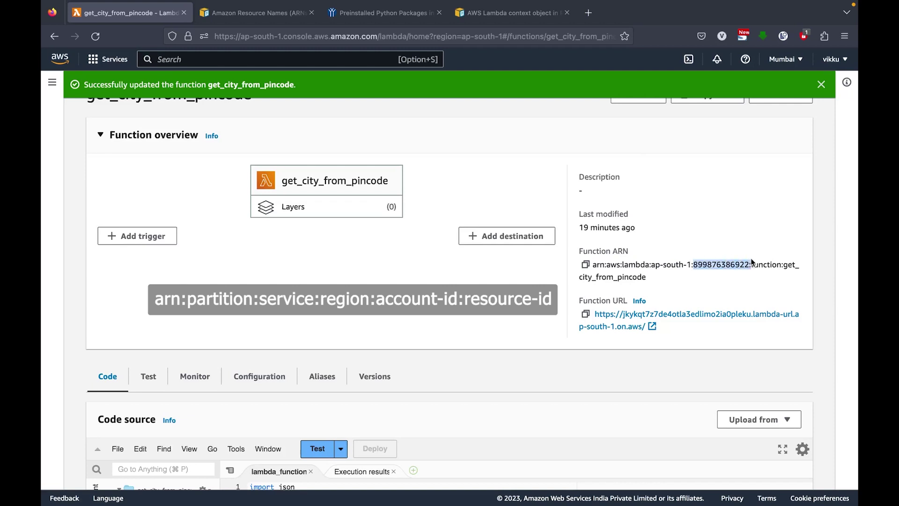
click(752, 263)
mouse_move(753, 263)
mouse_down()
mouse_move(784, 265)
mouse_move(753, 275)
mouse_up()
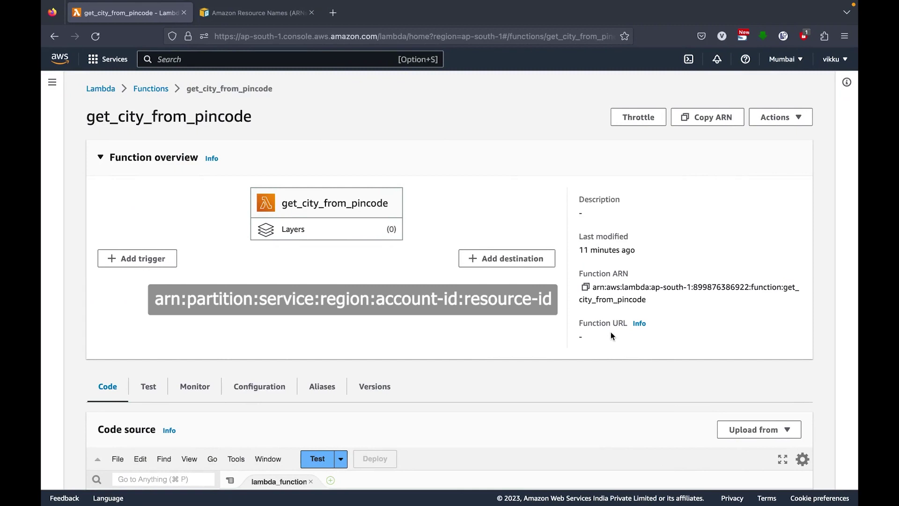
Read the help information about function URLs for the get_city_from_pincode function, and close it
click(639, 323)
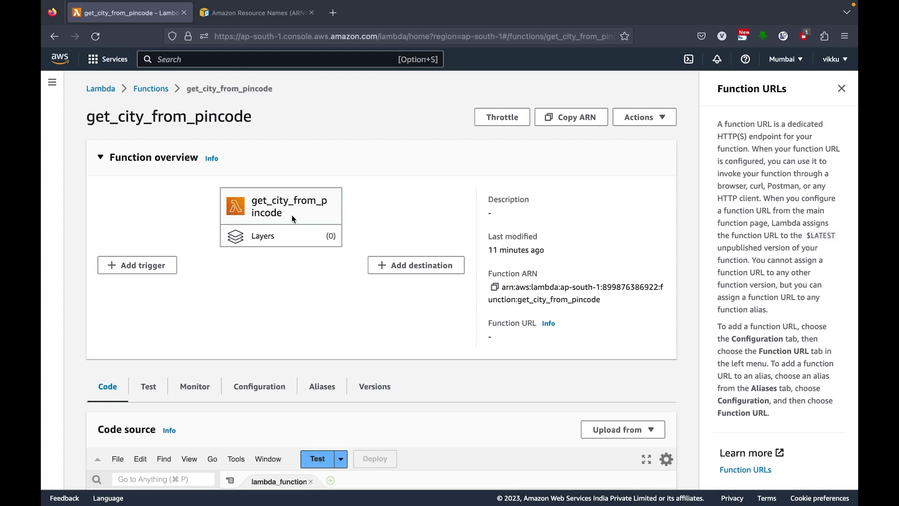
drag(290, 215, 253, 203)
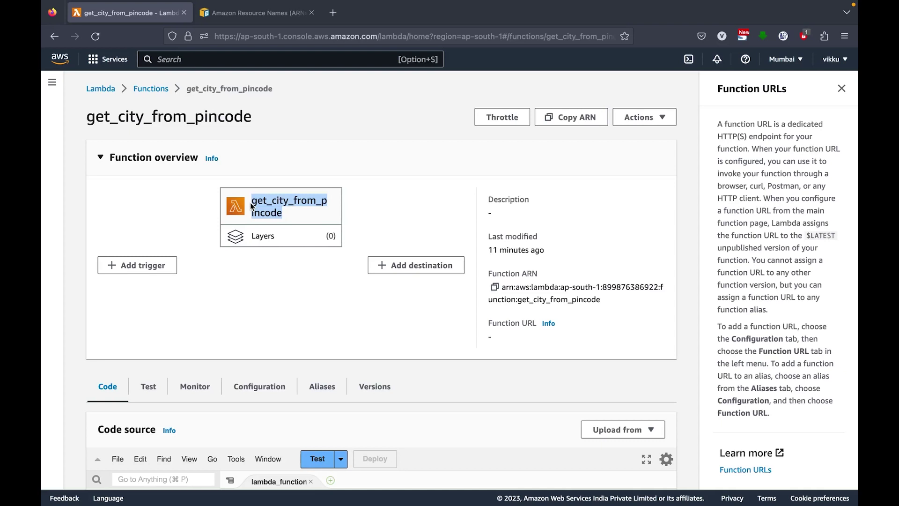
click(841, 89)
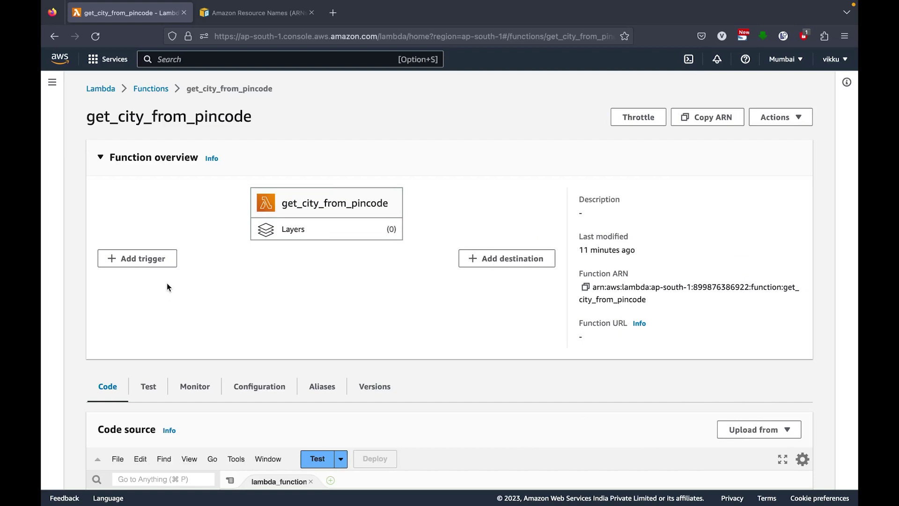
Start adding a trigger to the function and select S3 as its source
click(149, 259)
click(207, 200)
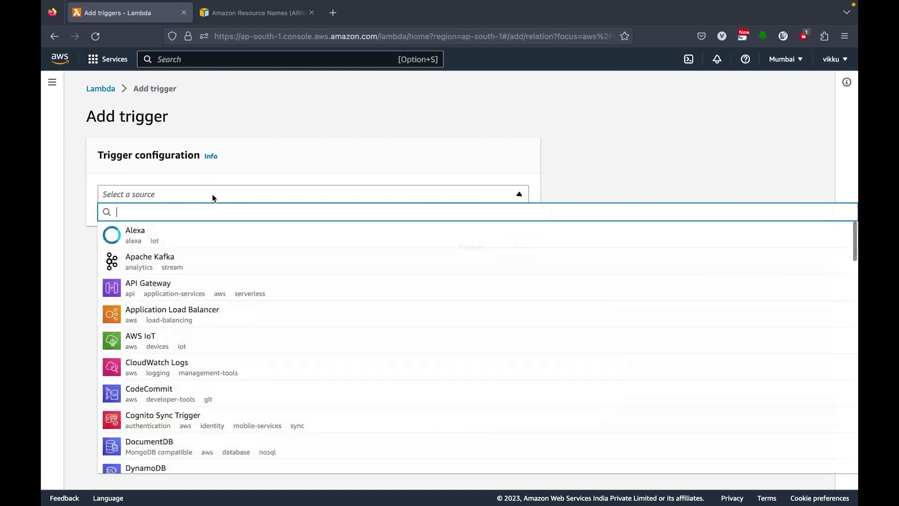
text(s3)
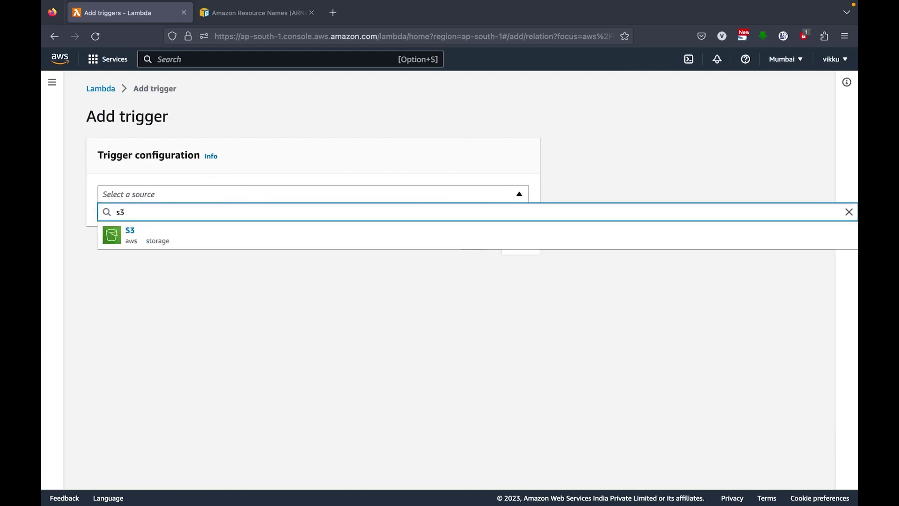
click(221, 245)
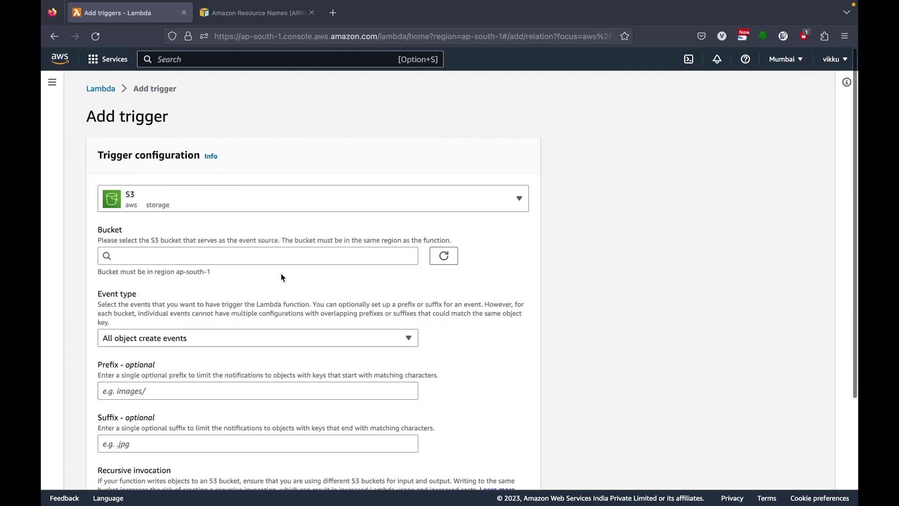
Look through the S3 trigger settings and the available buckets, and leave without adding the trigger
scroll(281, 277, down, 1)
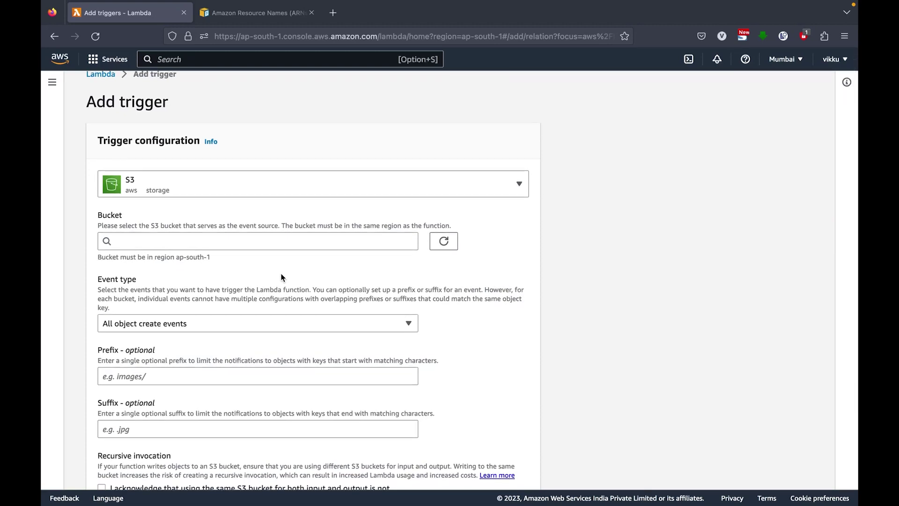
click(302, 242)
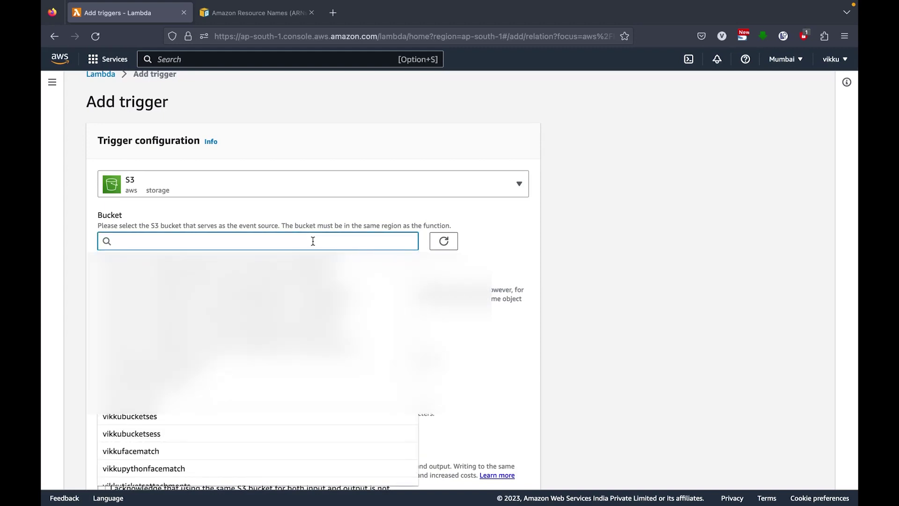
click(473, 228)
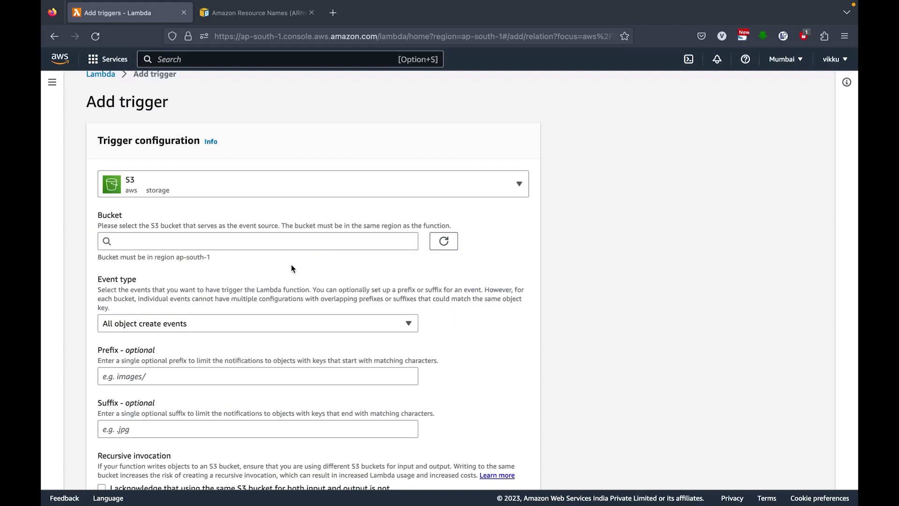
key(super+bracketleft)
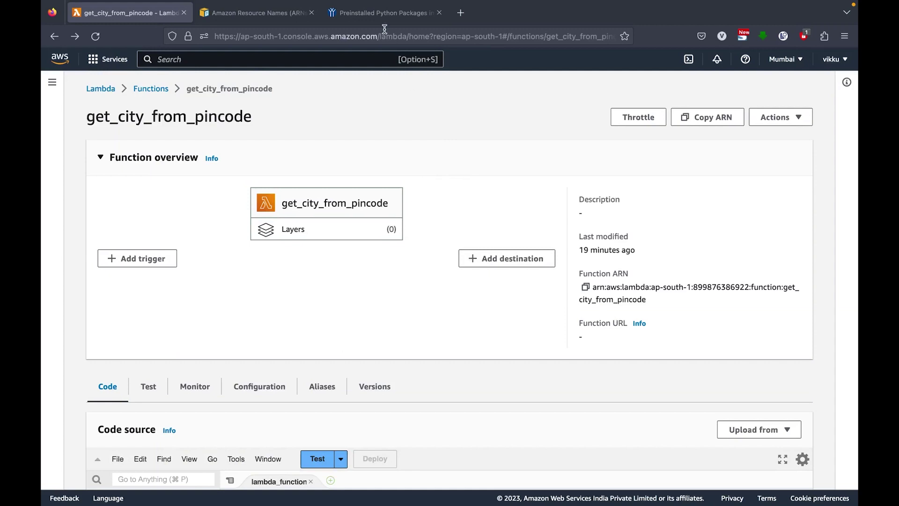
Examine the web page listing preinstalled Python packages in AWS Lambda runtimes, including boto3 for Python 3.9 and the older runtimes' packages
click(362, 12)
scroll(334, 264, up, 5)
scroll(334, 265, down, 1)
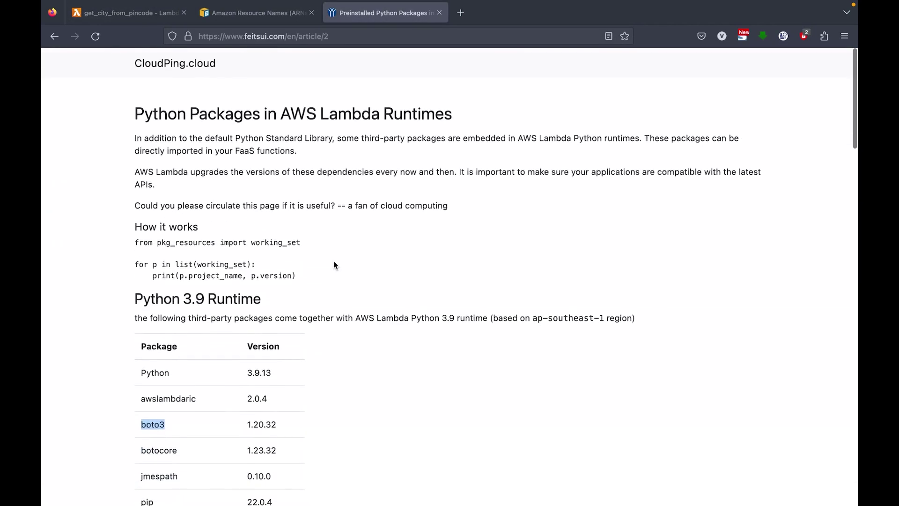
scroll(237, 367, down, 3)
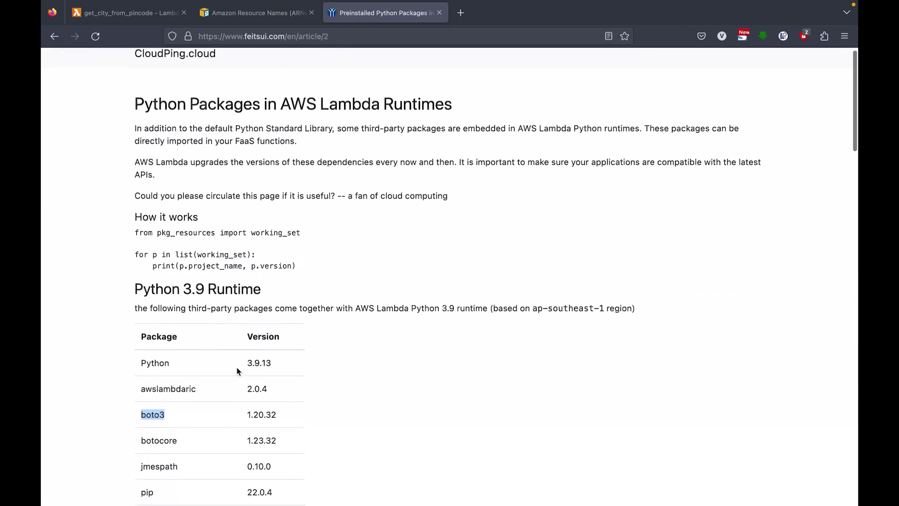
click(109, 322)
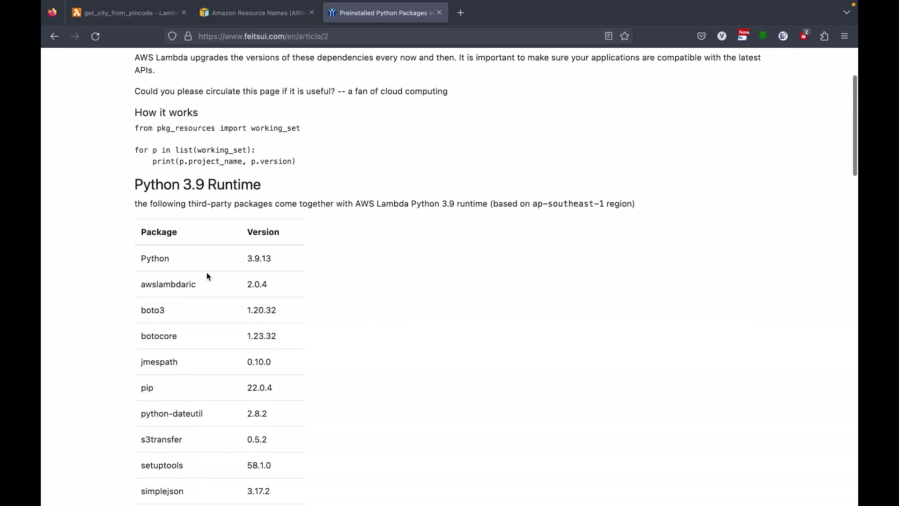
scroll(187, 364, down, 3)
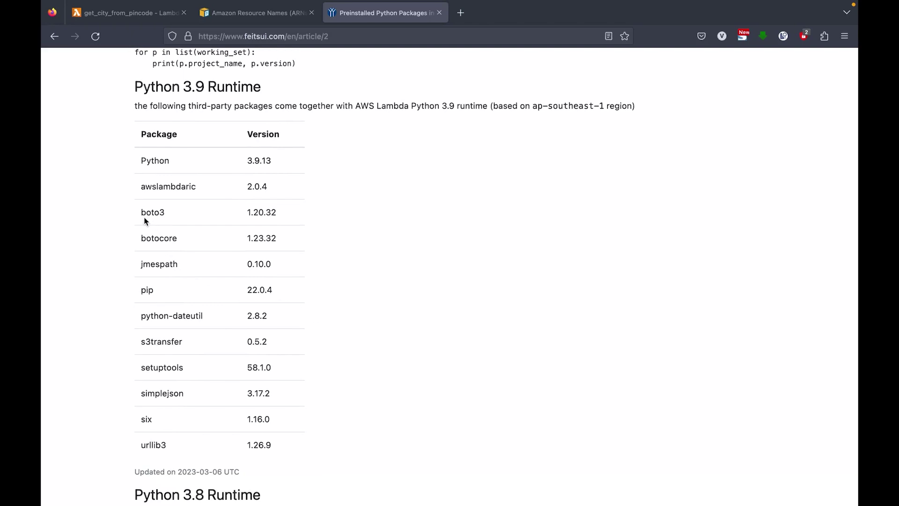
drag(140, 212, 163, 212)
scroll(366, 295, down, 7)
scroll(309, 359, down, 15)
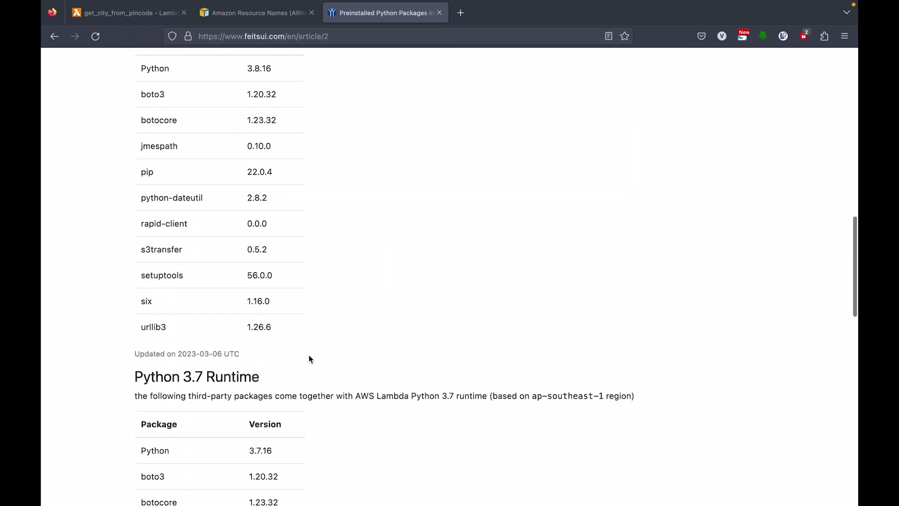
Finish viewing the older runtimes' packages and review the lambda_handler code of the get_city_from_pincode function, including its returned body
scroll(309, 359, down, 2)
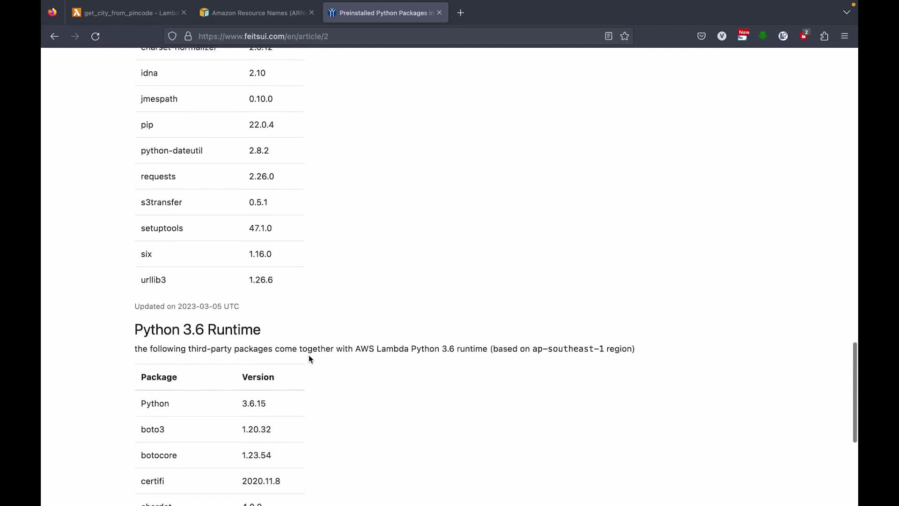
key(super+1)
scroll(406, 333, down, 3)
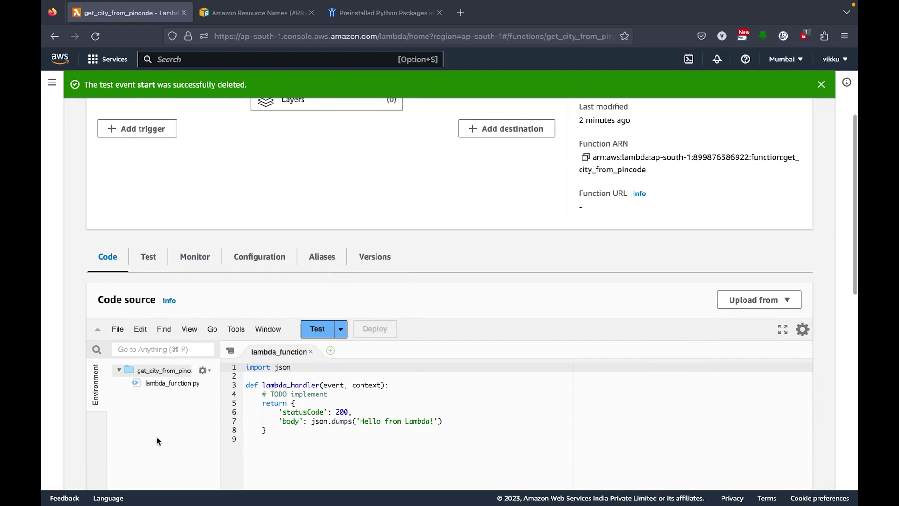
scroll(167, 438, down, 1)
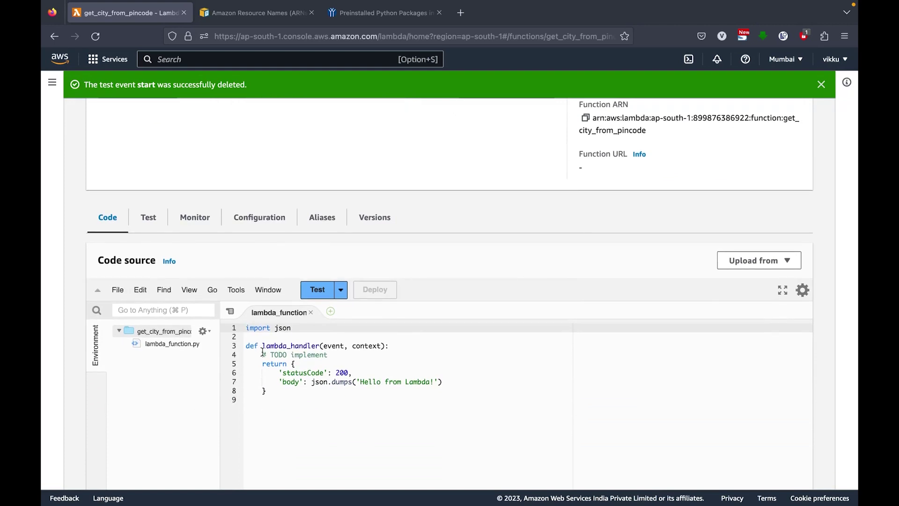
scroll(263, 352, down, 1)
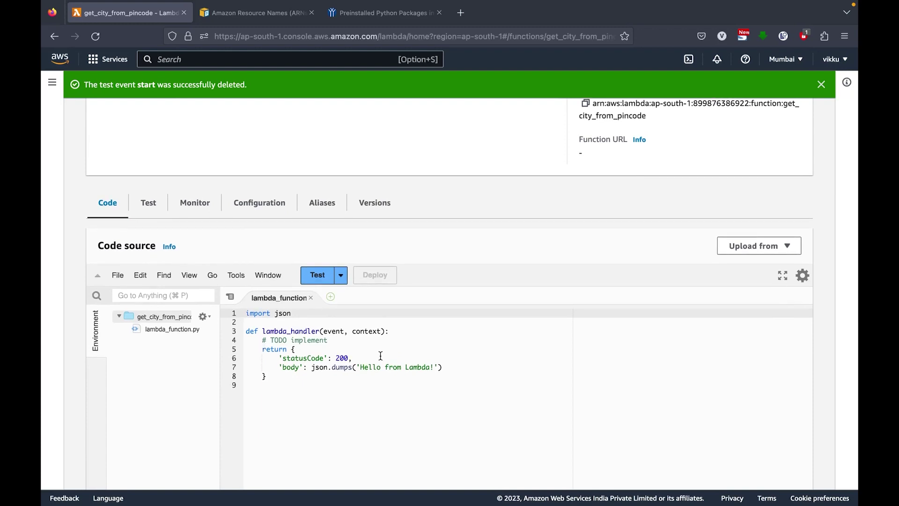
drag(362, 369, 435, 368)
click(434, 369)
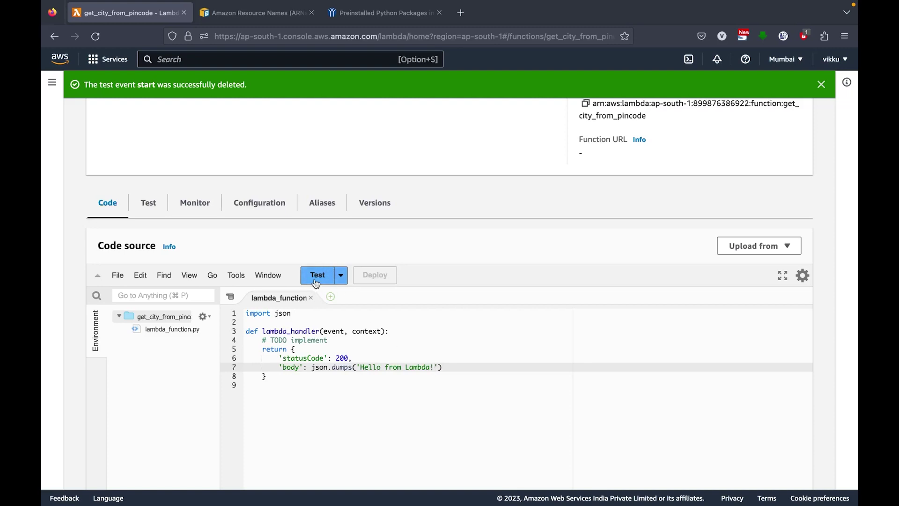
Start creating a new test event for the function and name it demo
click(316, 278)
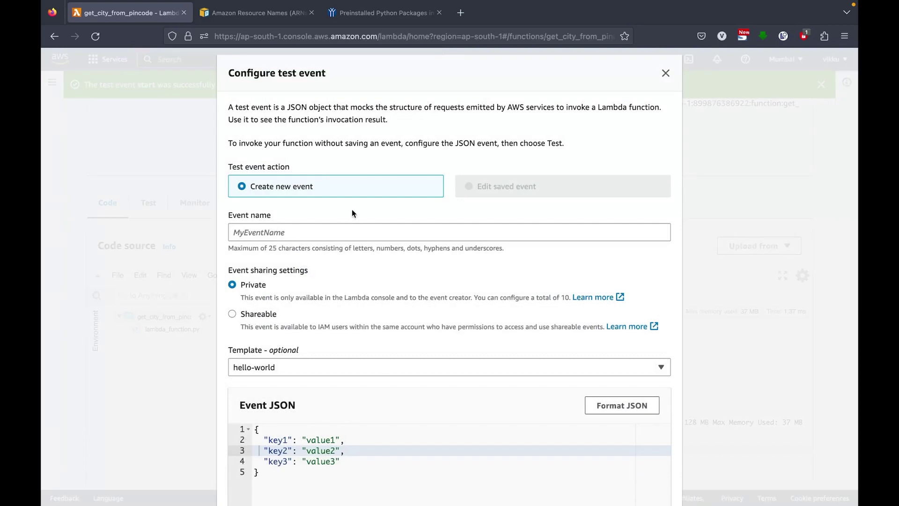
click(304, 231)
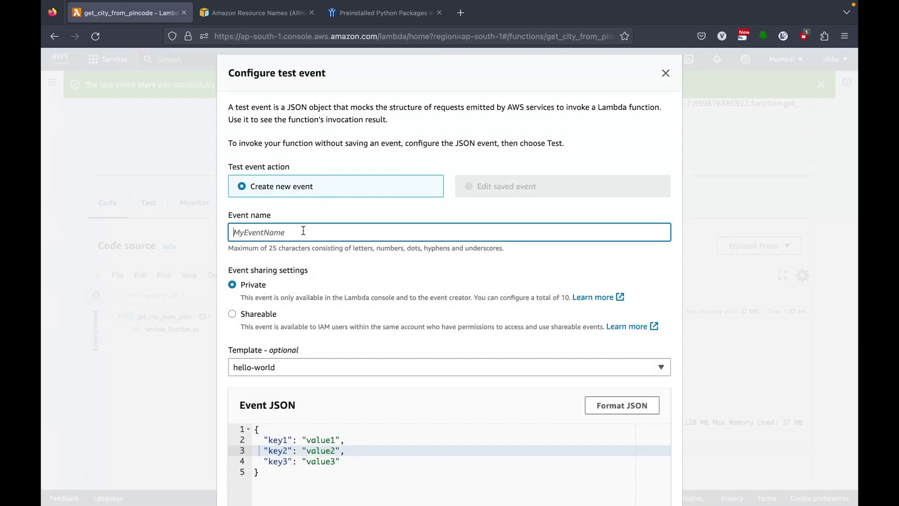
text(demo)
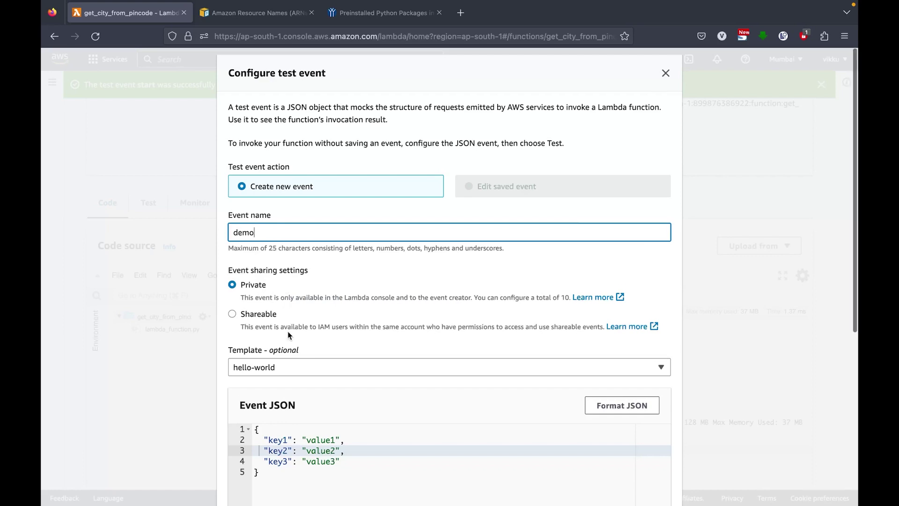
Remove the three sample key-value pairs from the event JSON, leaving an empty object, and save the test event
scroll(289, 335, down, 4)
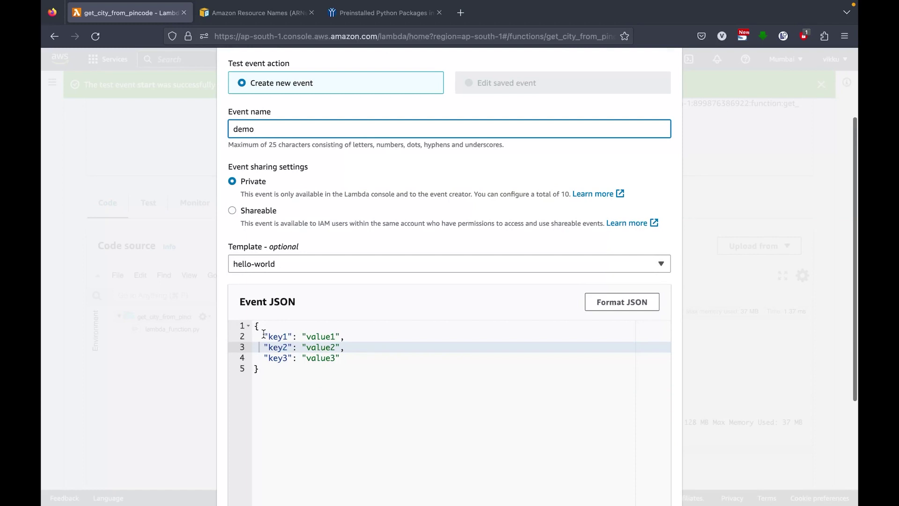
click(265, 336)
drag(264, 336, 359, 358)
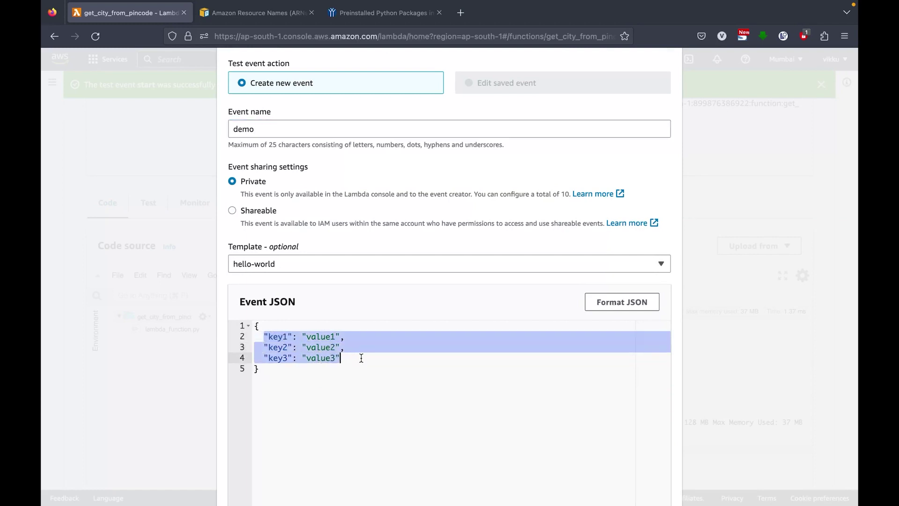
key(BackSpace)
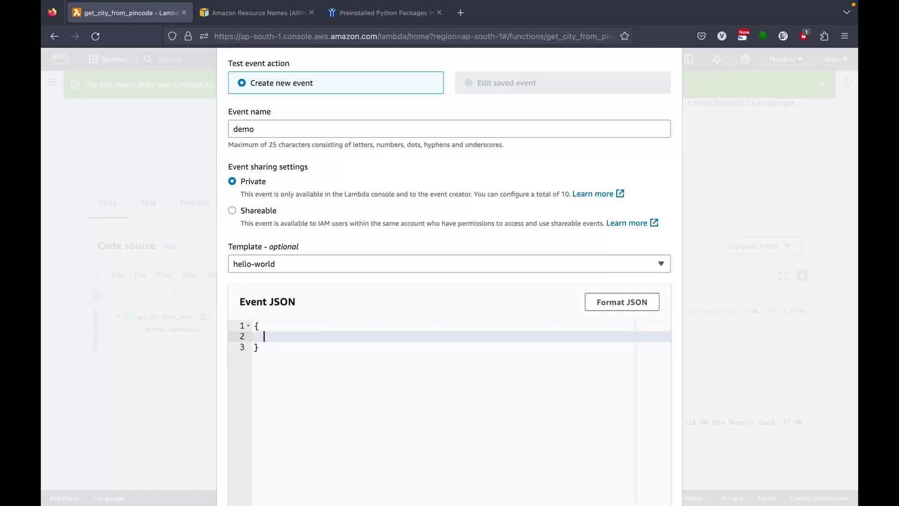
scroll(570, 382, down, 3)
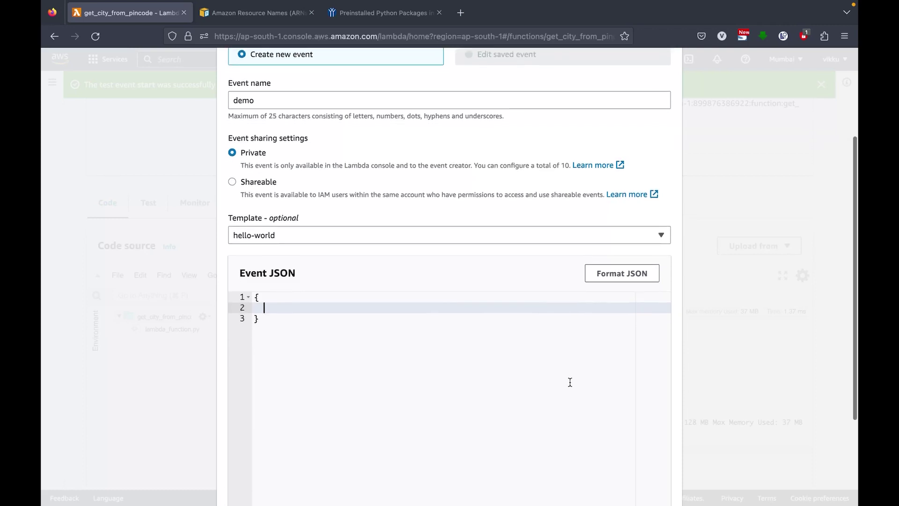
scroll(570, 381, up, 5)
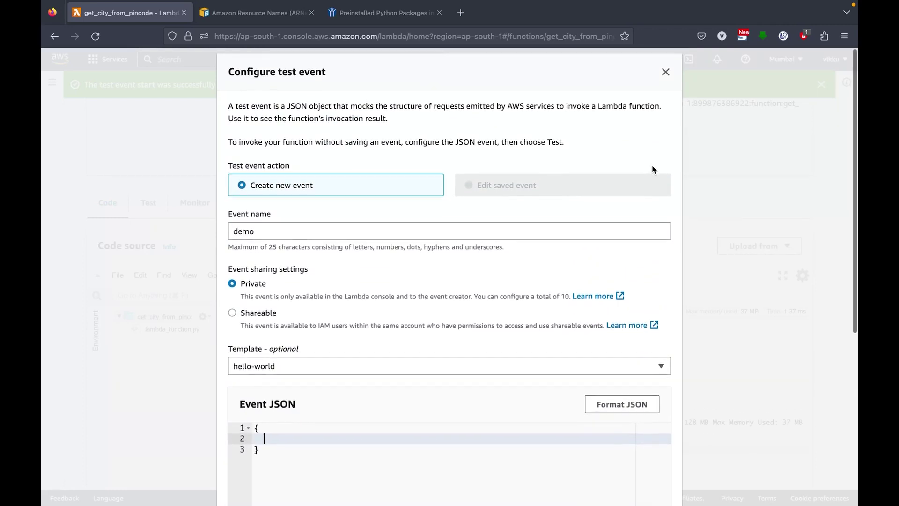
scroll(652, 176, down, 10)
scroll(653, 166, up, 5)
scroll(653, 198, down, 10)
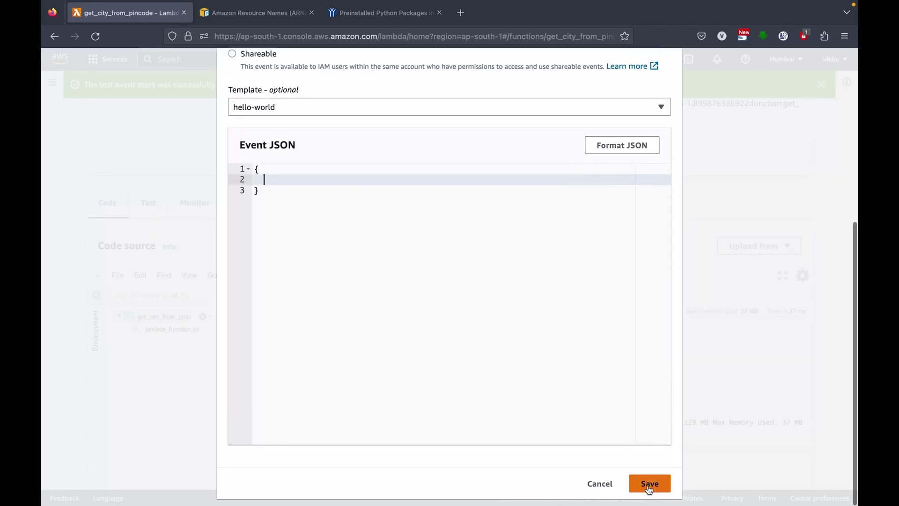
click(652, 485)
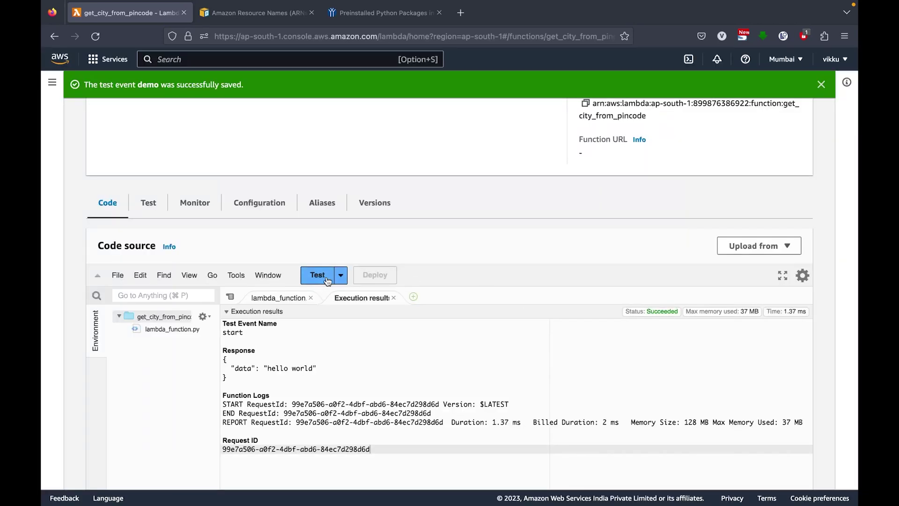
Run the function with the demo test event, review the returned response, and close the execution results
click(319, 276)
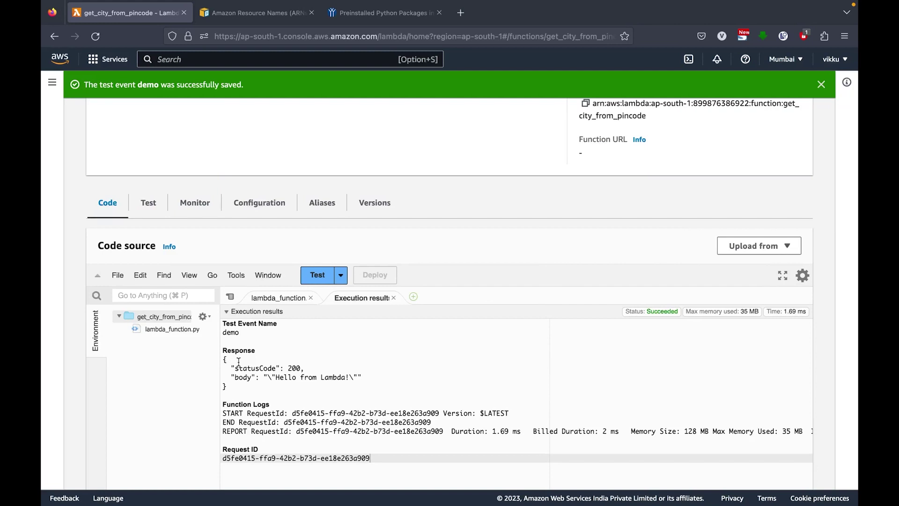
drag(239, 368, 373, 385)
click(372, 385)
scroll(372, 382, up, 1)
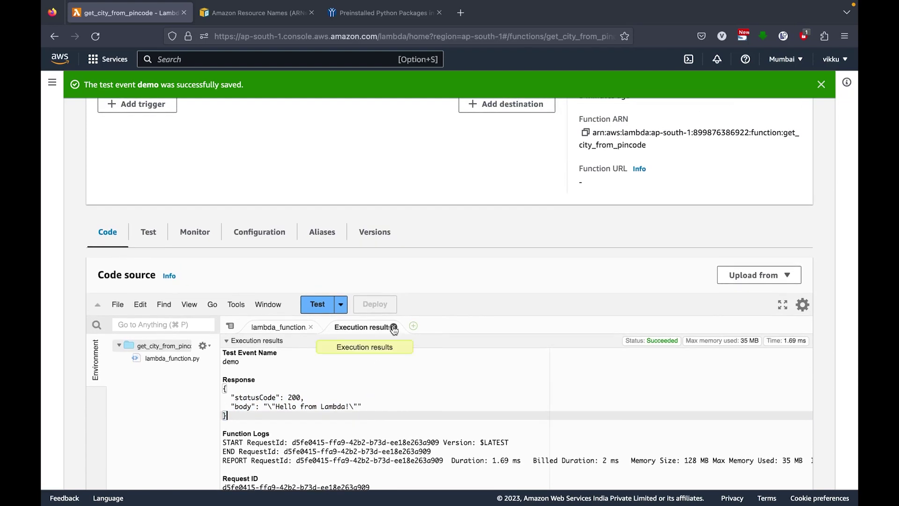
click(394, 327)
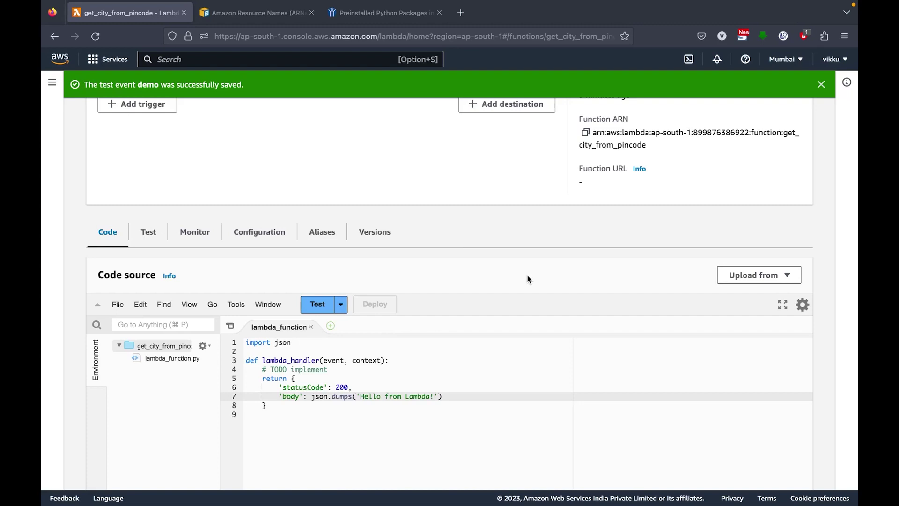
Create a function URL for get_city_from_pincode with auth type NONE in its configuration
scroll(527, 279, up, 2)
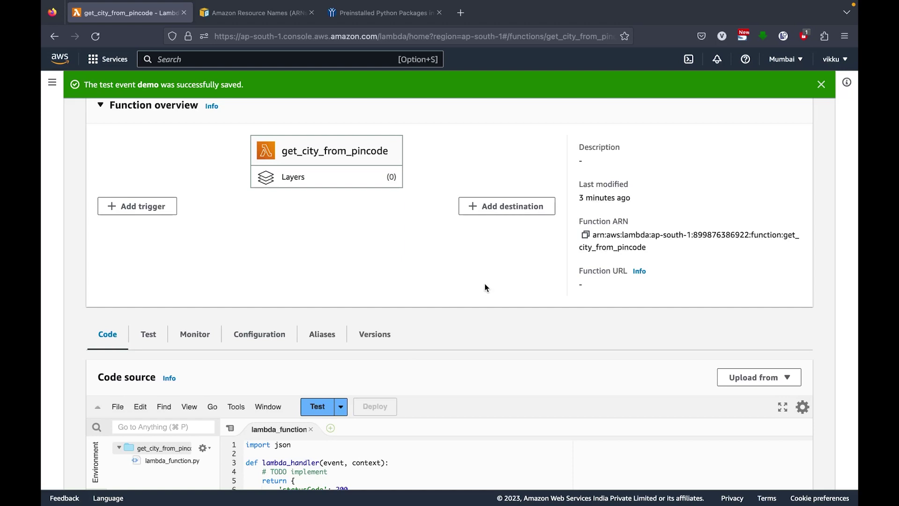
scroll(485, 285, down, 1)
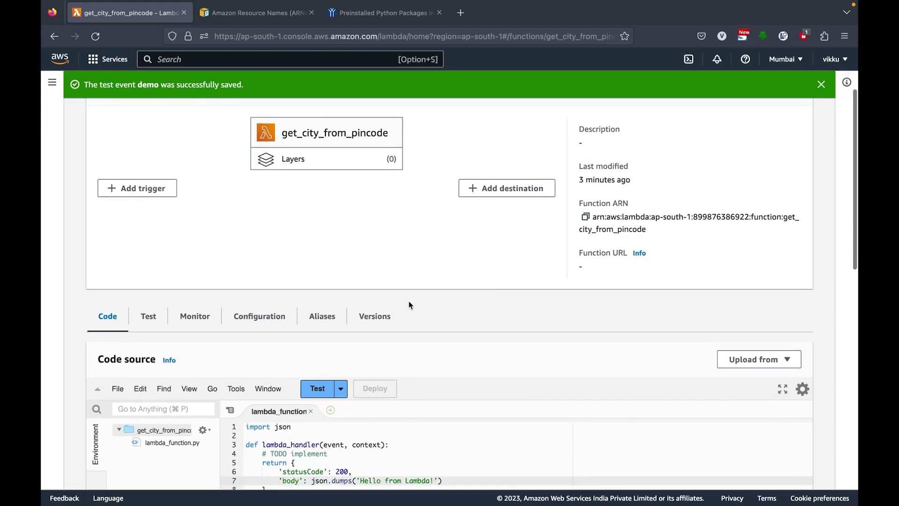
click(258, 321)
scroll(234, 328, down, 4)
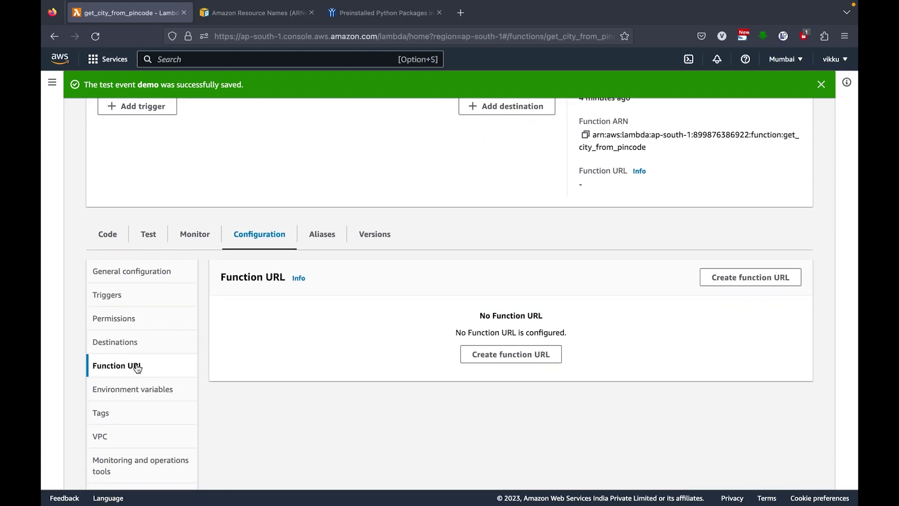
click(485, 360)
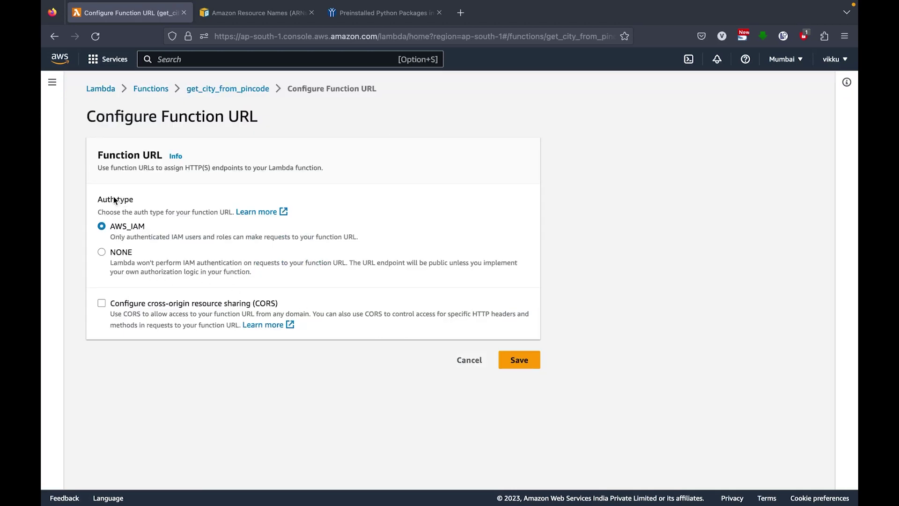
click(123, 255)
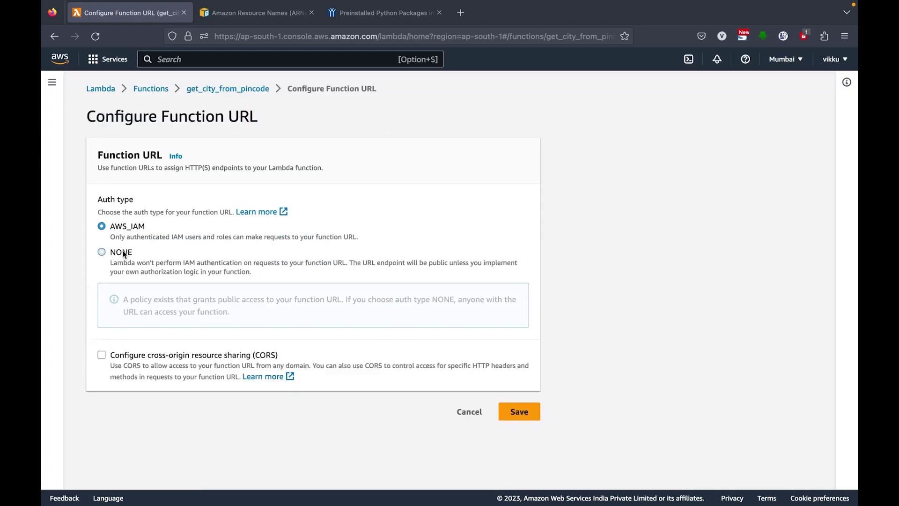
click(519, 412)
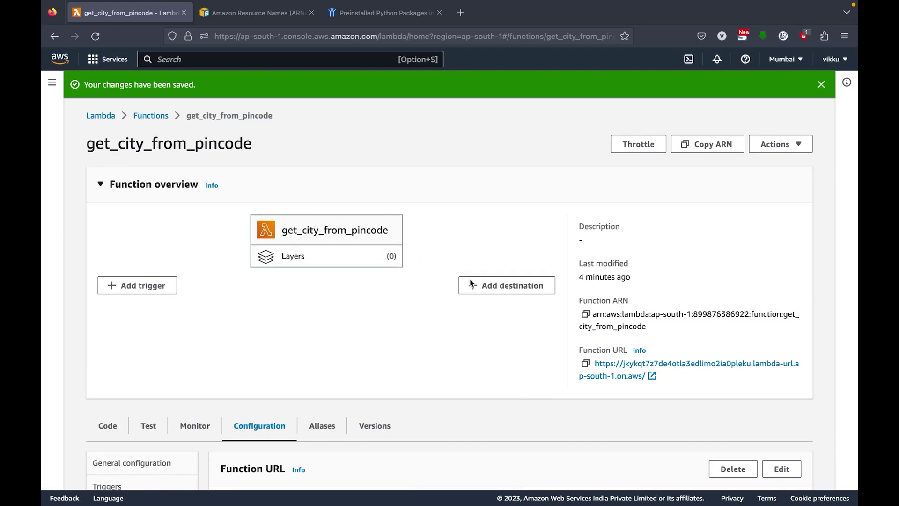
Copy the function URL from the function overview and switch to Postman
click(586, 364)
key(super+Tab)
key(super+Tab)
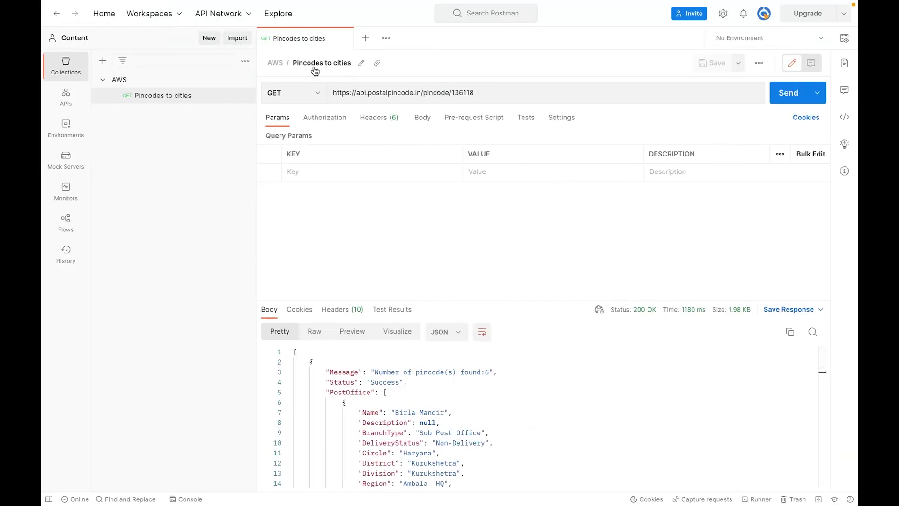
Send a GET request to the copied function URL from a new request, and check the response body
click(366, 38)
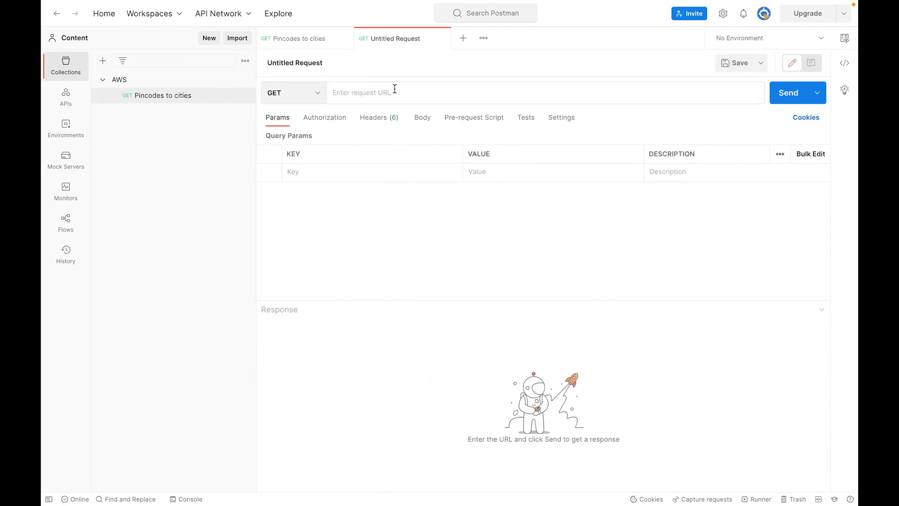
key(super+v)
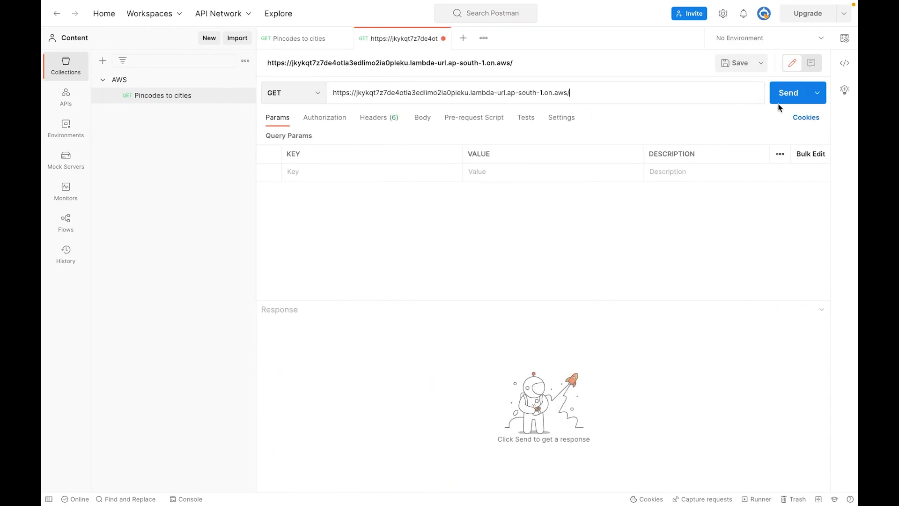
click(792, 102)
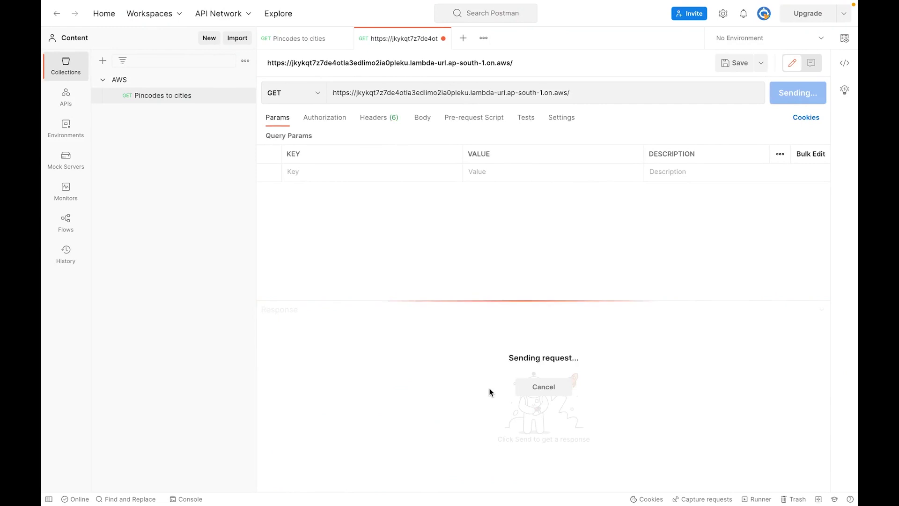
drag(403, 363, 286, 360)
click(410, 371)
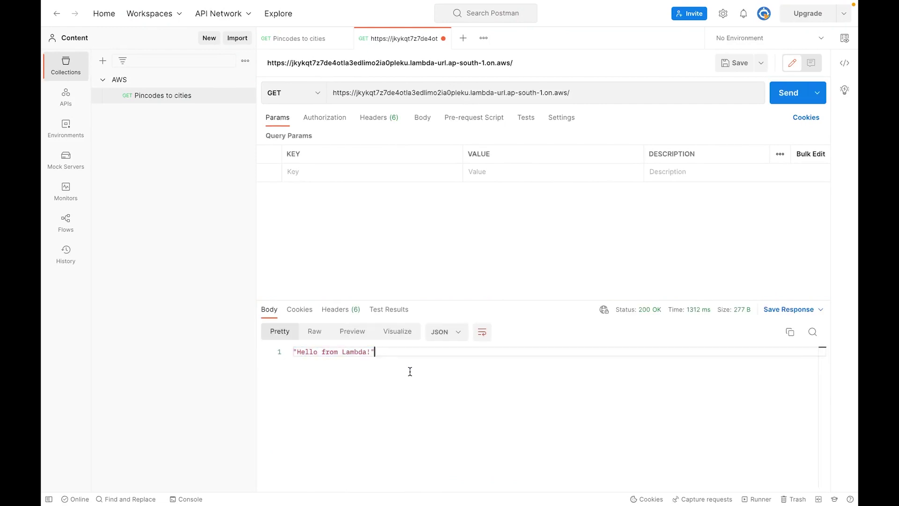
Switch back to the Lambda console in the browser, rerun the demo test on the function's code, and highlight the response
key(super+Tab)
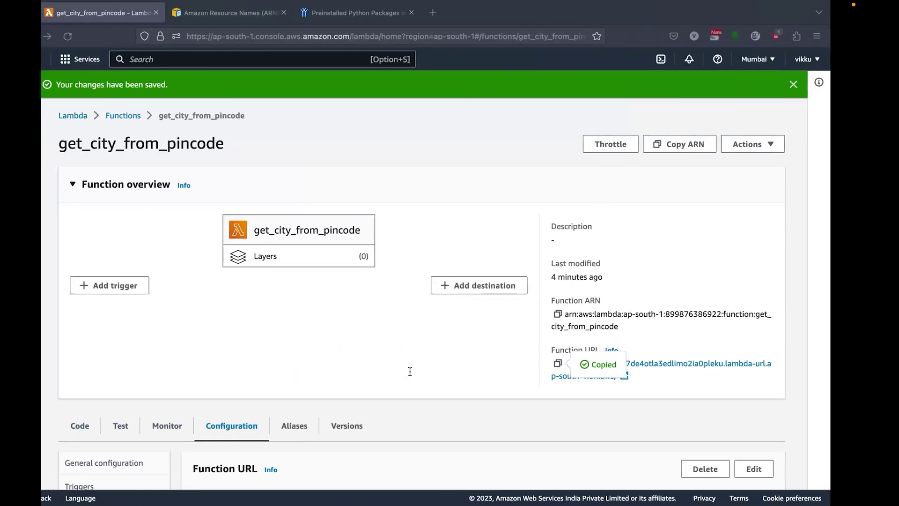
scroll(409, 371, down, 4)
click(107, 254)
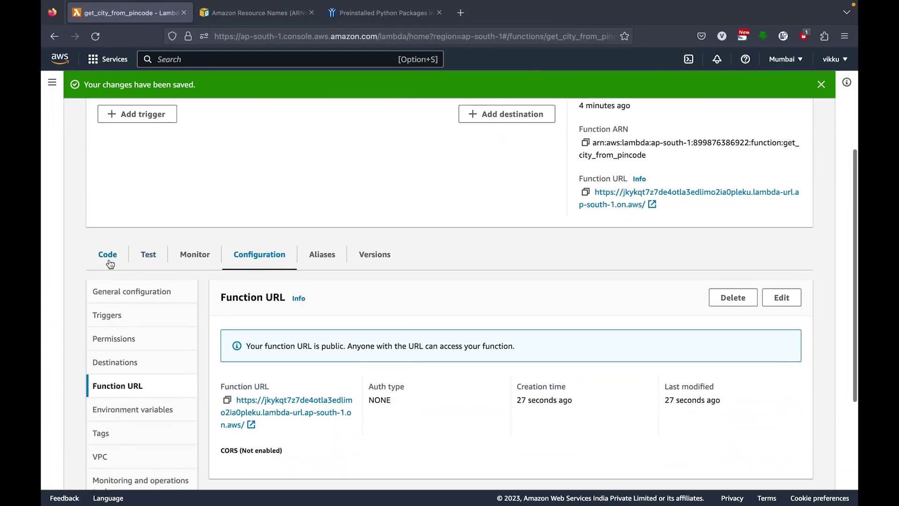
click(314, 328)
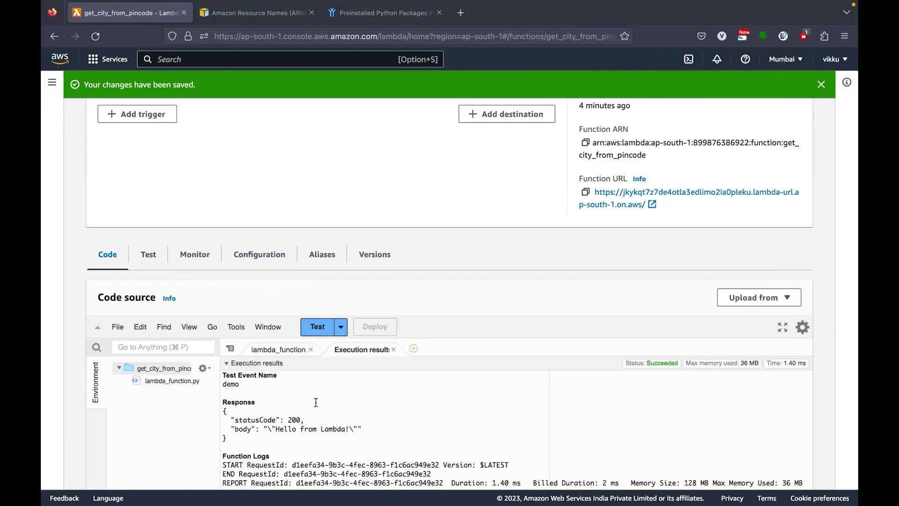
drag(226, 377, 239, 404)
Compare the test response with the response body in Postman, and return to the lambda_function code in the Lambda console
key(super+Tab)
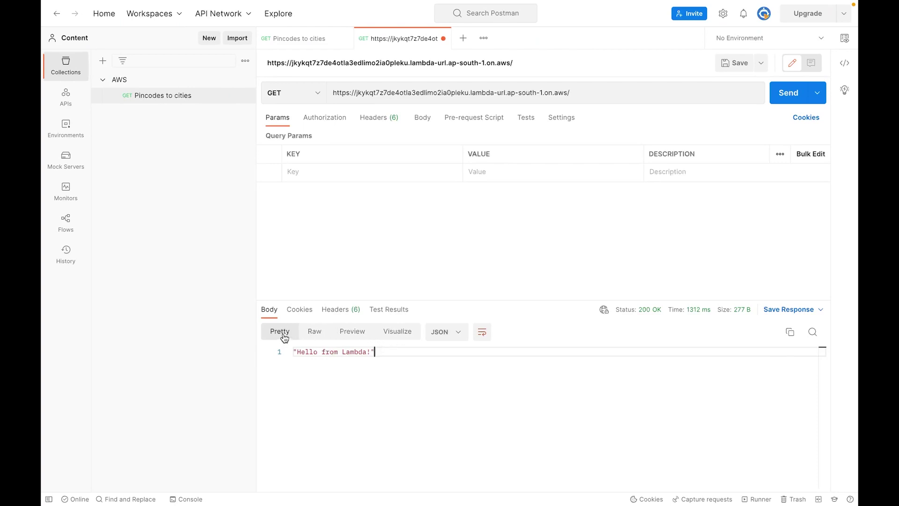
key(super+Tab)
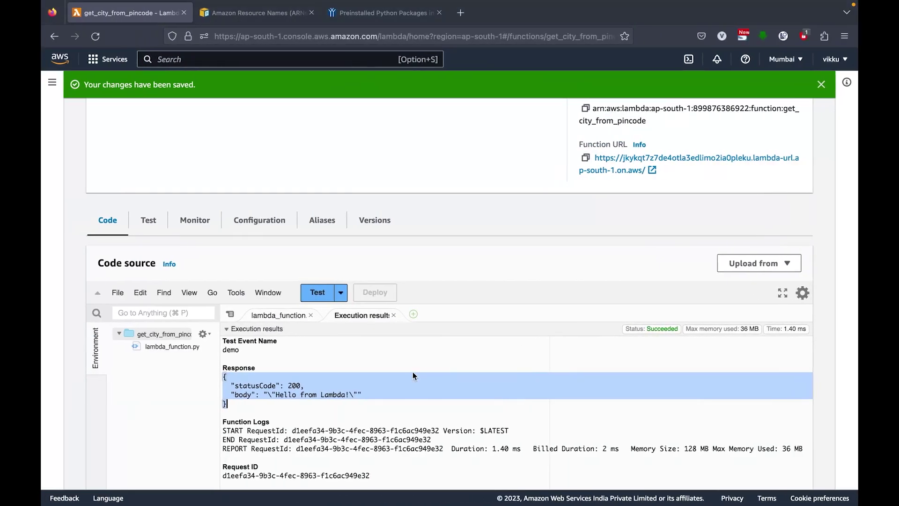
click(298, 315)
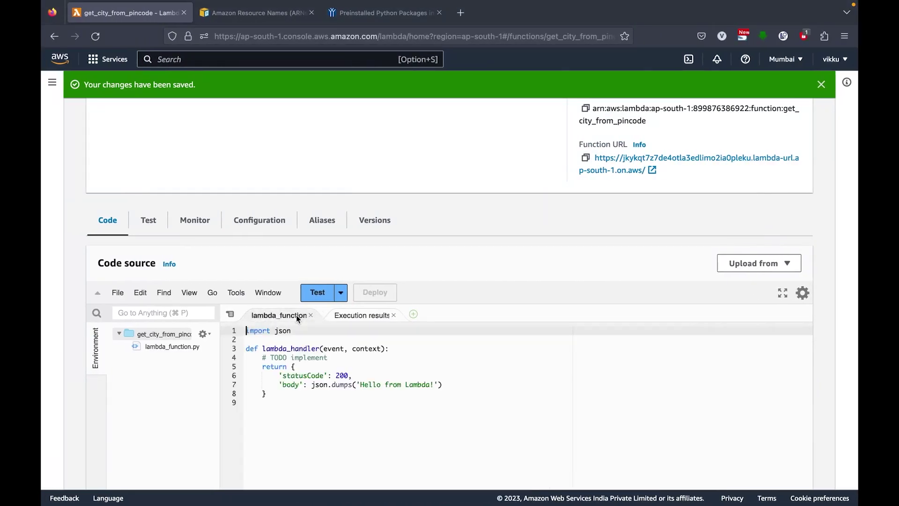
Change the statusCode returned by lambda_handler to 401 and deploy the function
click(340, 375)
key(Right)
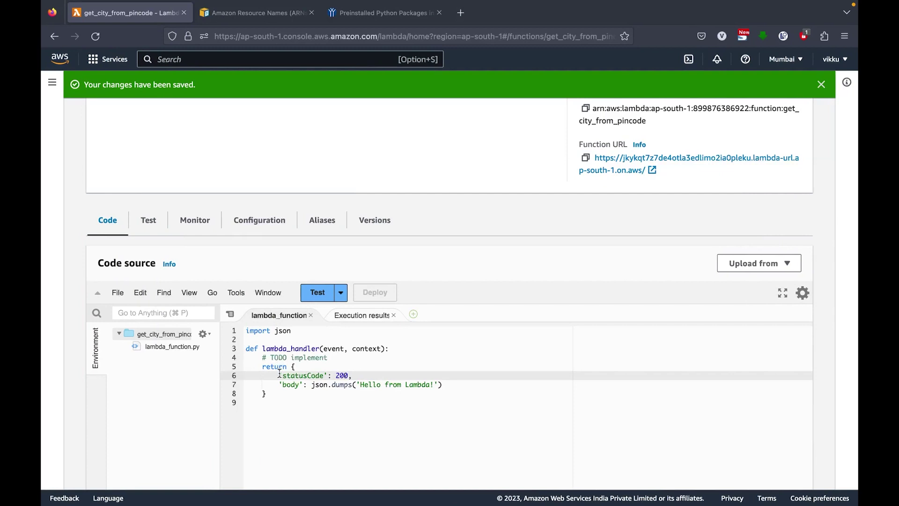
drag(279, 375, 353, 374)
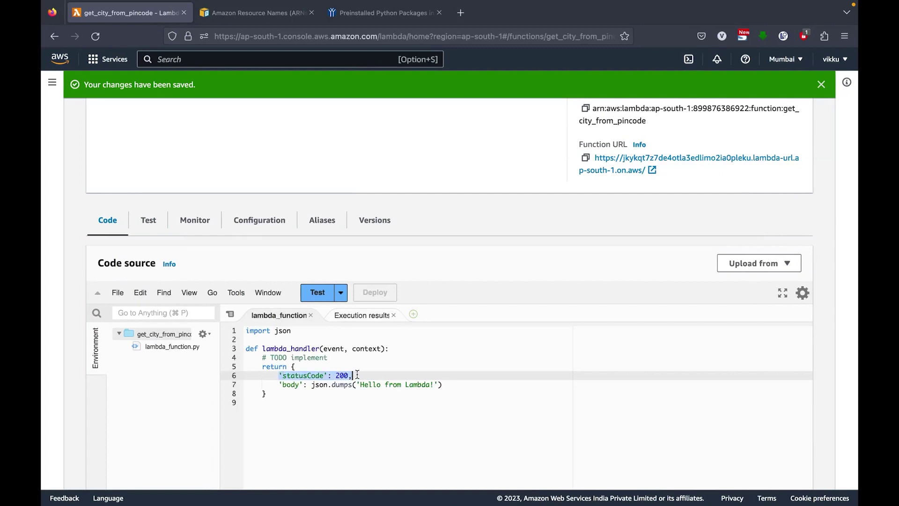
click(356, 375)
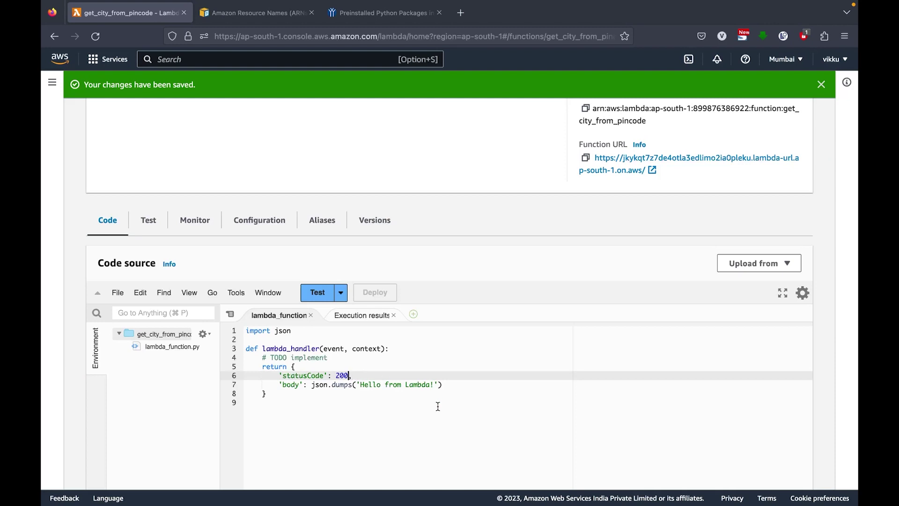
key(BackSpace)
key(BackSpace)
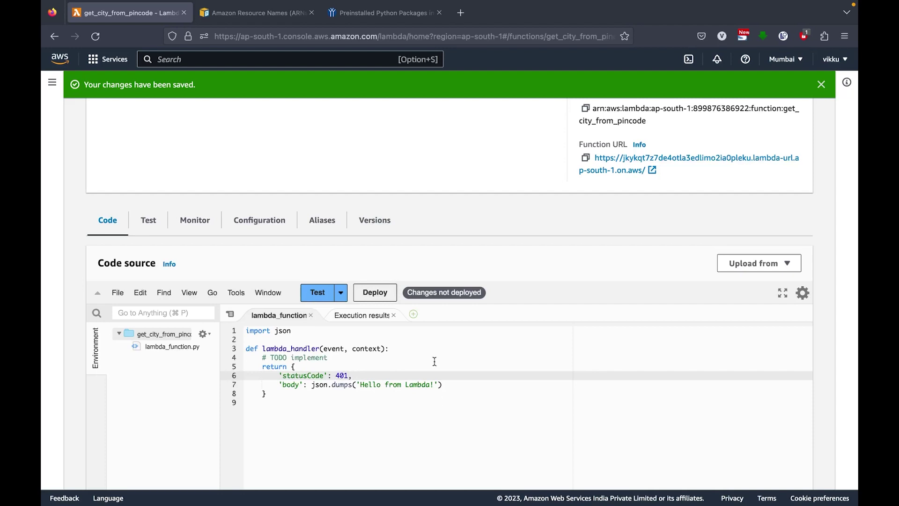
click(378, 293)
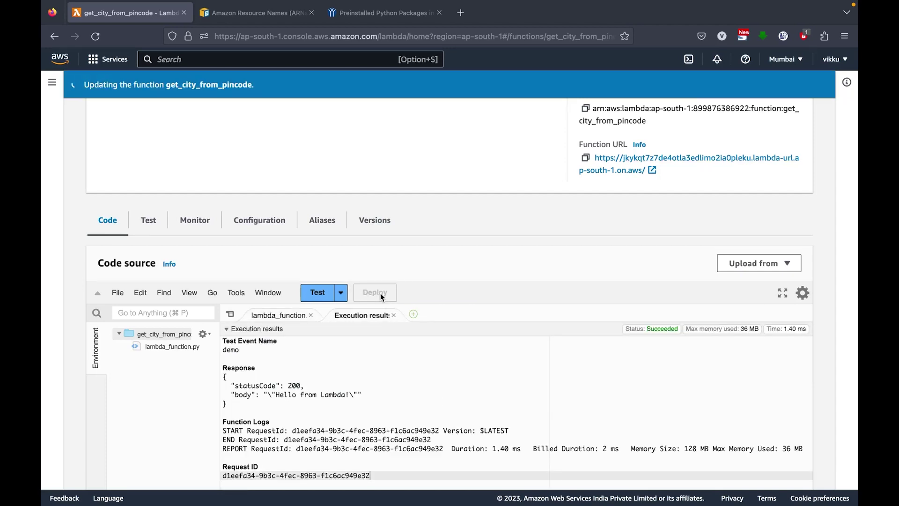
Switch to Postman, resend the GET request to the function URL, and check the response status
key(ctrl+Right)
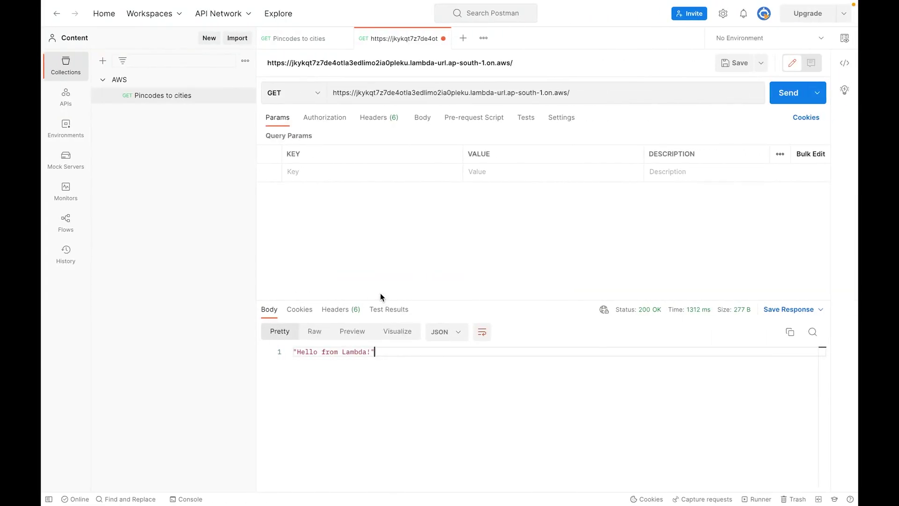
key(ctrl+Left)
key(ctrl+Right)
click(789, 96)
mouse_move(626, 314)
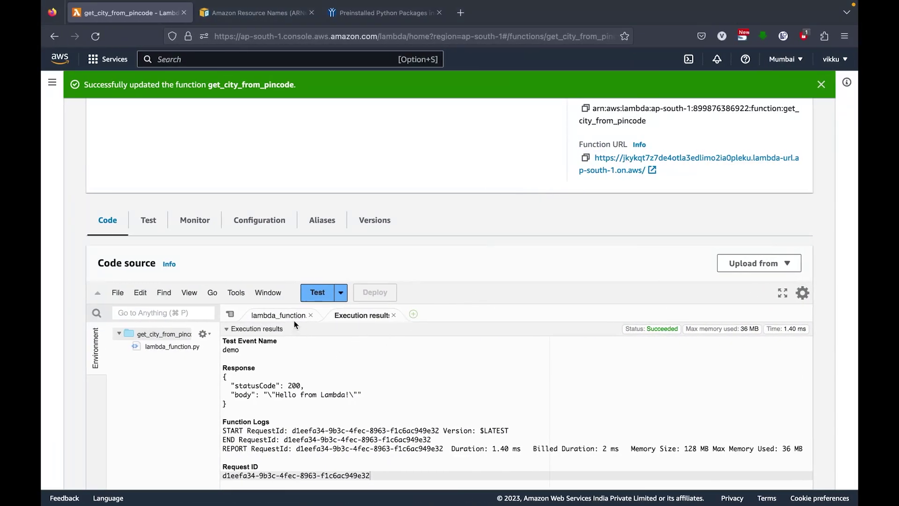
Back in the Lambda console's lambda_function code, set the returned statusCode to 200 and deploy the function
click(290, 314)
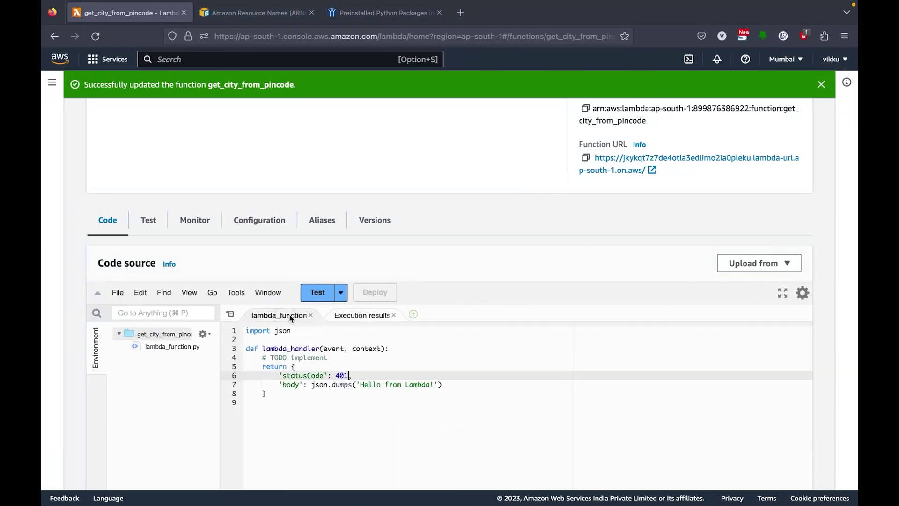
click(349, 375)
key(BackSpace)
key(BackSpace)
text(200)
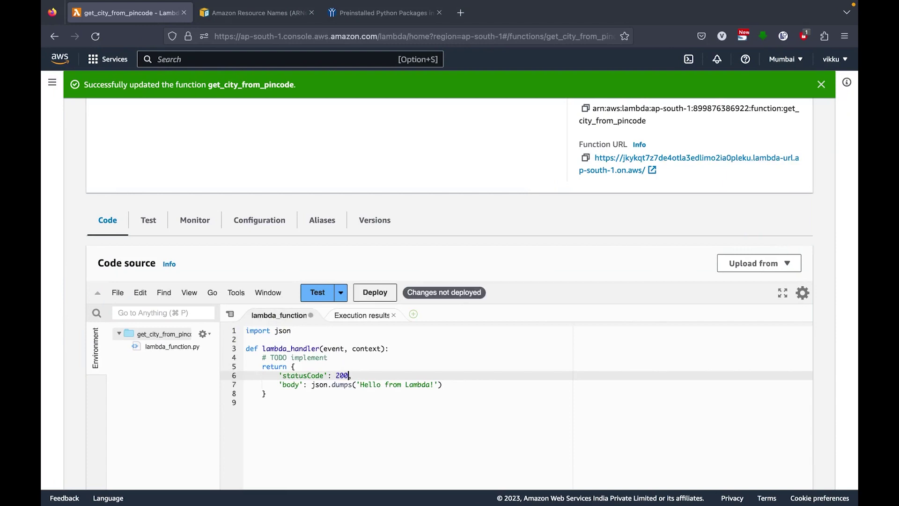
click(375, 293)
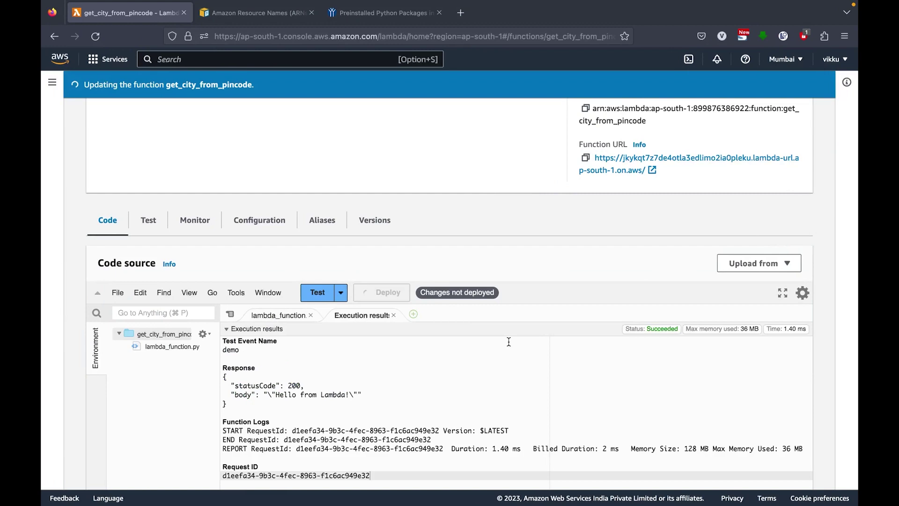
Resend the GET request in Postman, check the response status, and return to the Lambda console in the browser
key(super+Tab)
click(798, 101)
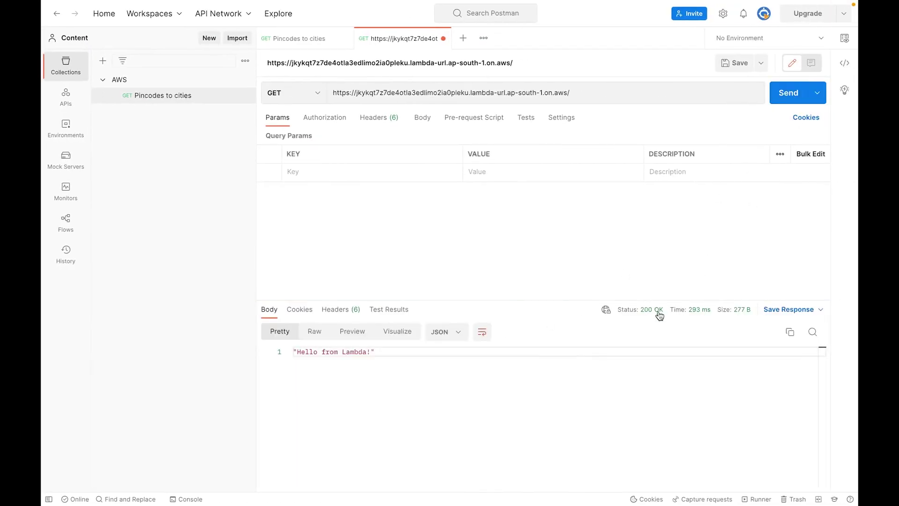
key(super+Tab)
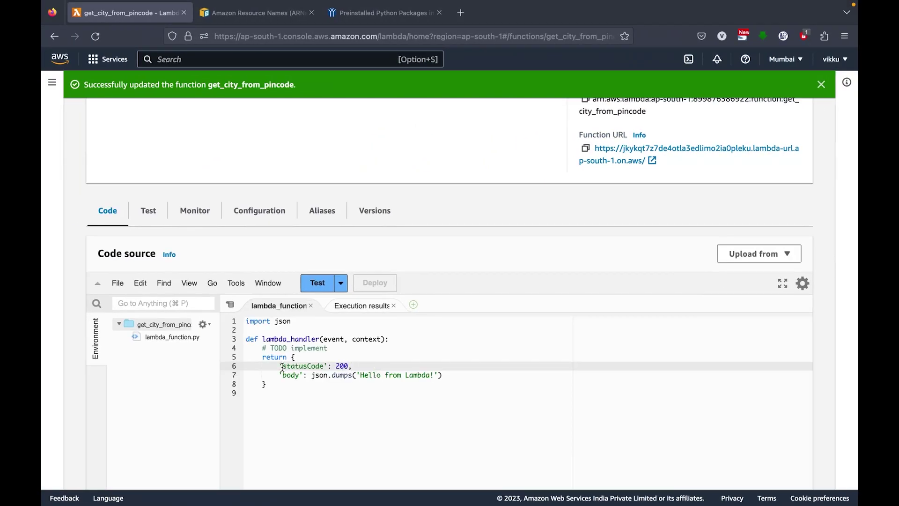
Delete the statusCode entry from the return value, rename the body key to data, and deploy the function
drag(279, 366, 368, 366)
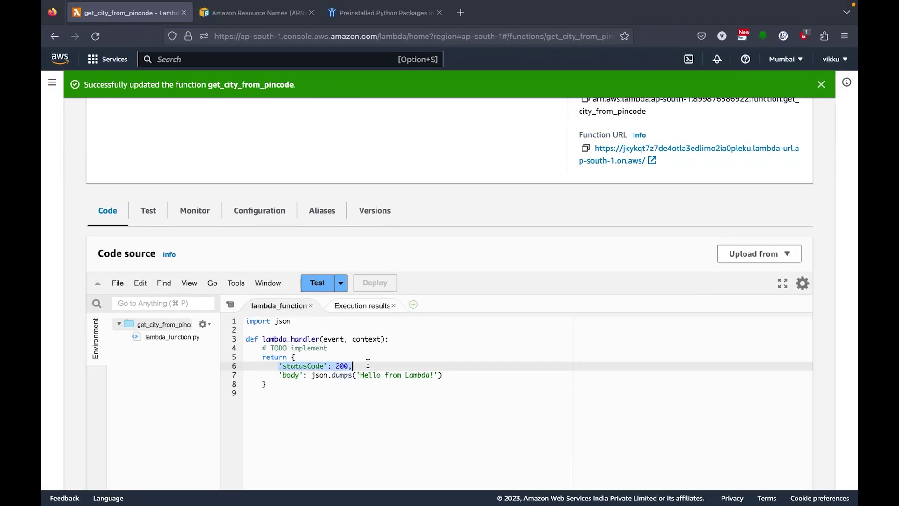
key(BackSpace)
click(287, 375)
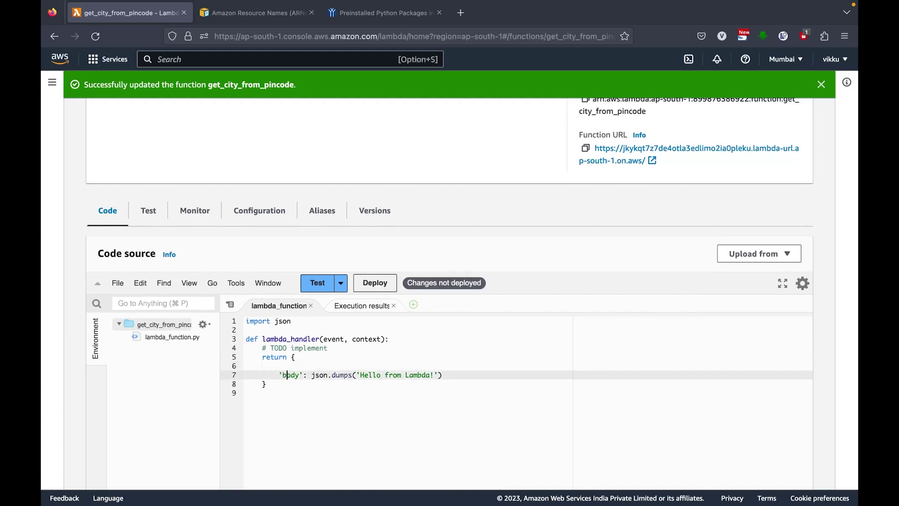
key(BackSpace)
key(BackSpace)
key(BackSpace)
key(BackSpace)
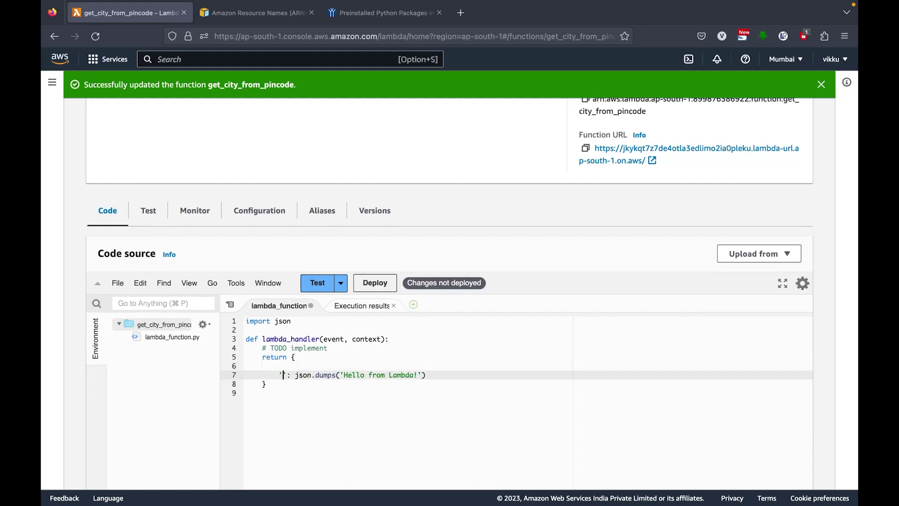
text(data)
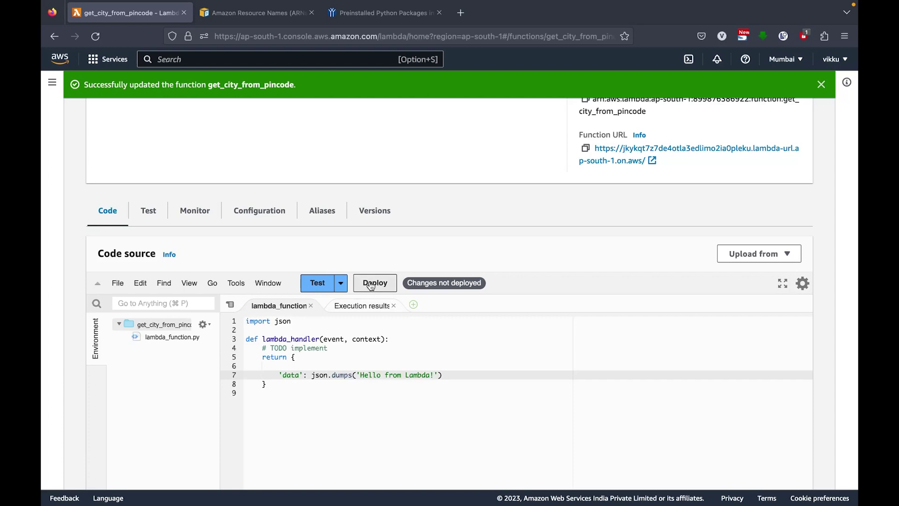
click(370, 283)
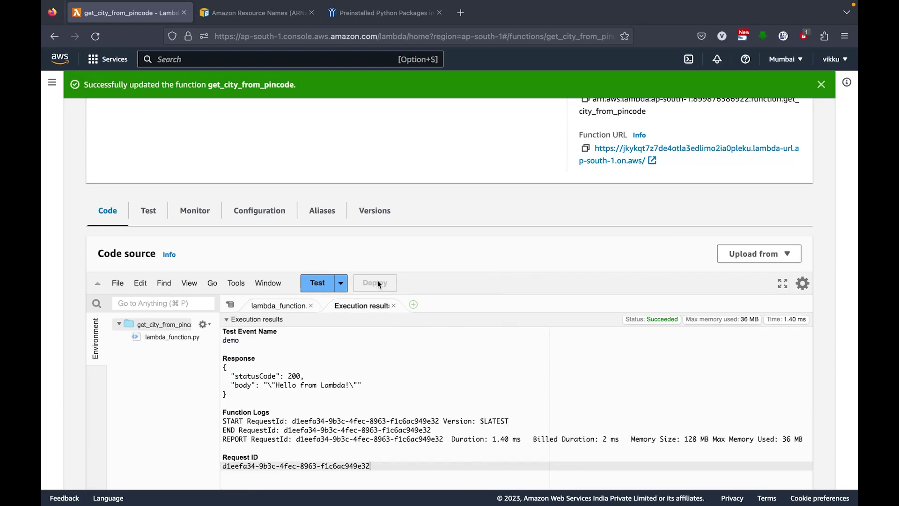
Resend the GET request in Postman, check the status and body, and return to the lambda_function code in the Lambda console
key(ctrl+Right)
click(783, 99)
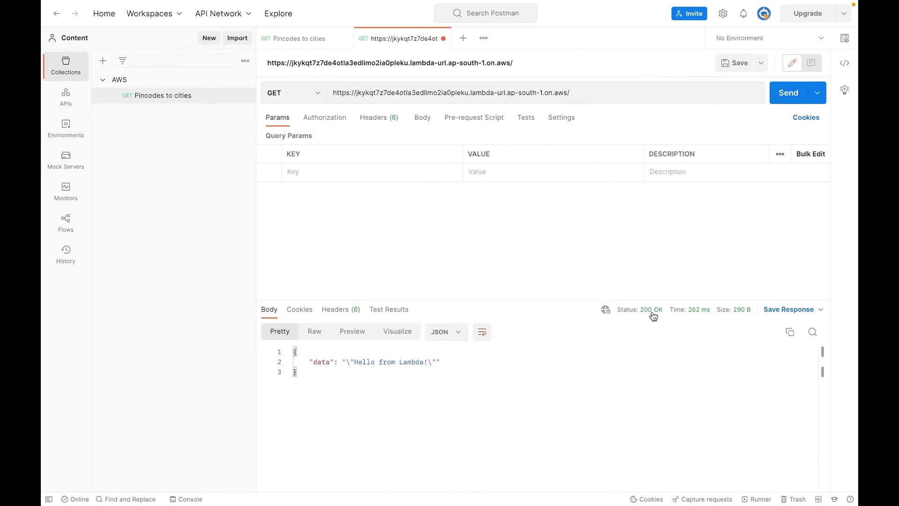
key(ctrl+Left)
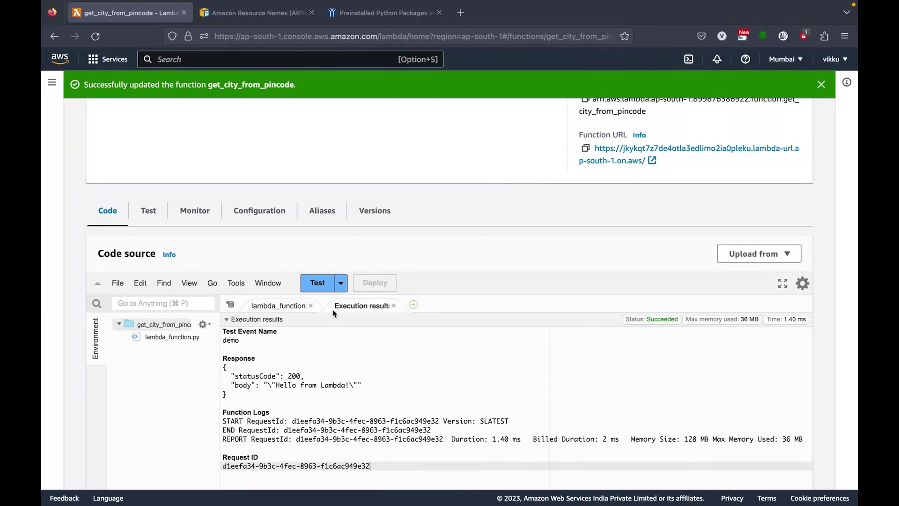
click(288, 309)
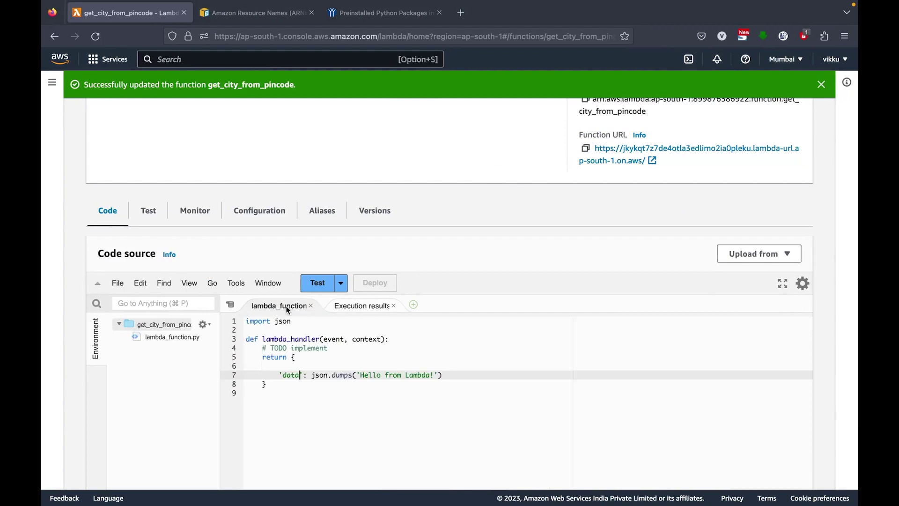
Undo the key rename and the deletion of the statusCode entry in the return value
click(328, 368)
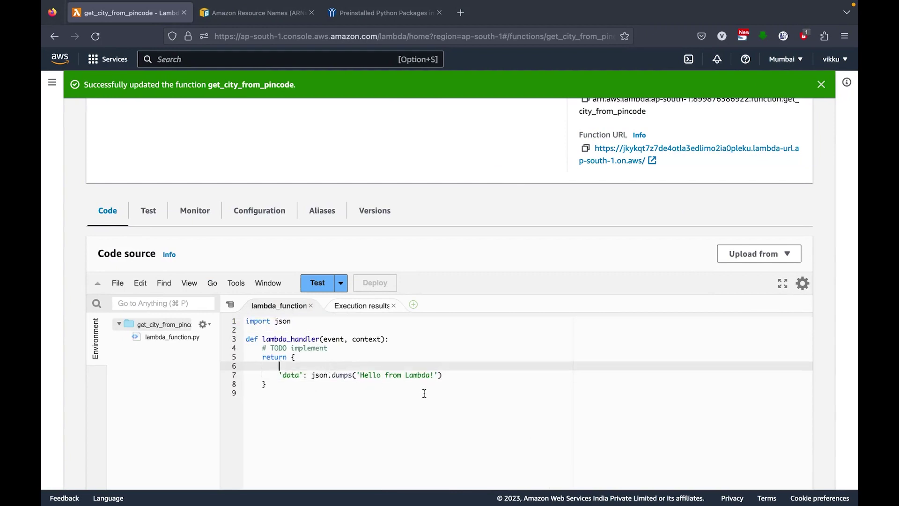
key(super+z)
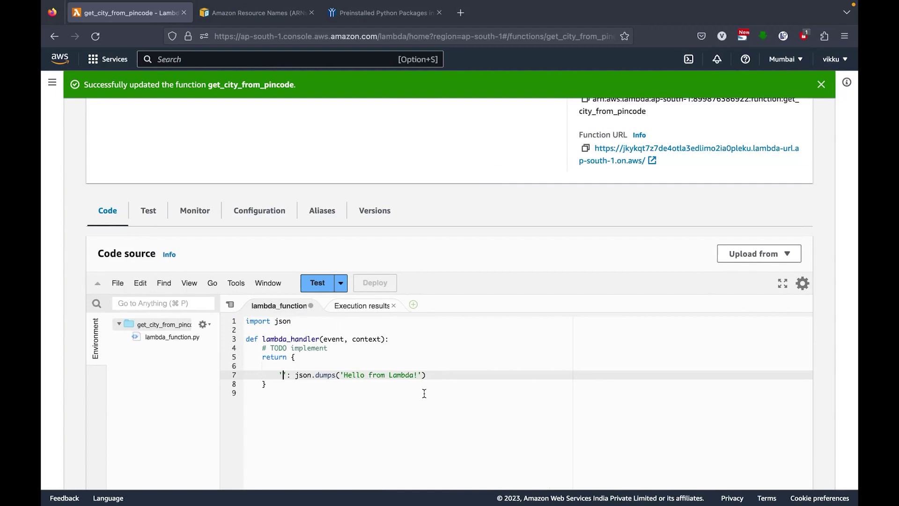
key(super+z)
key(super+z)
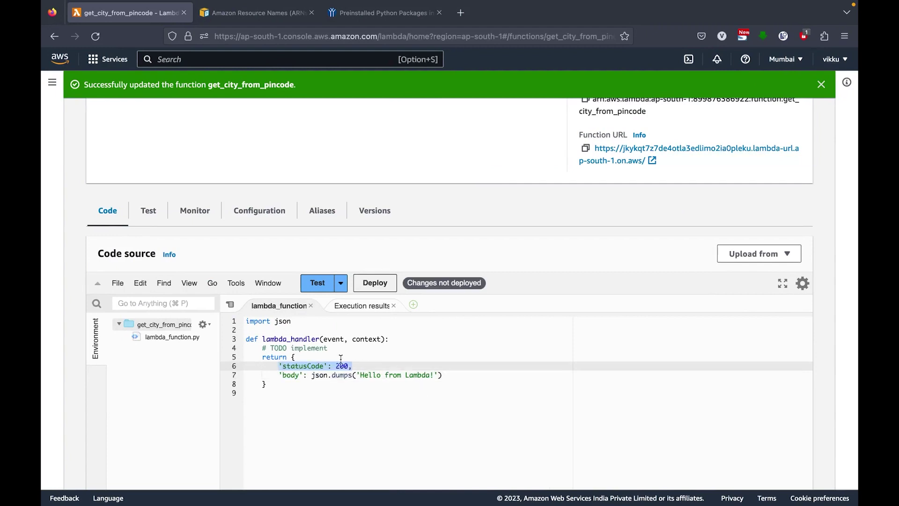
Rename the body key to data, set the statusCode to 401, and deploy the function
double_click(289, 376)
text(data)
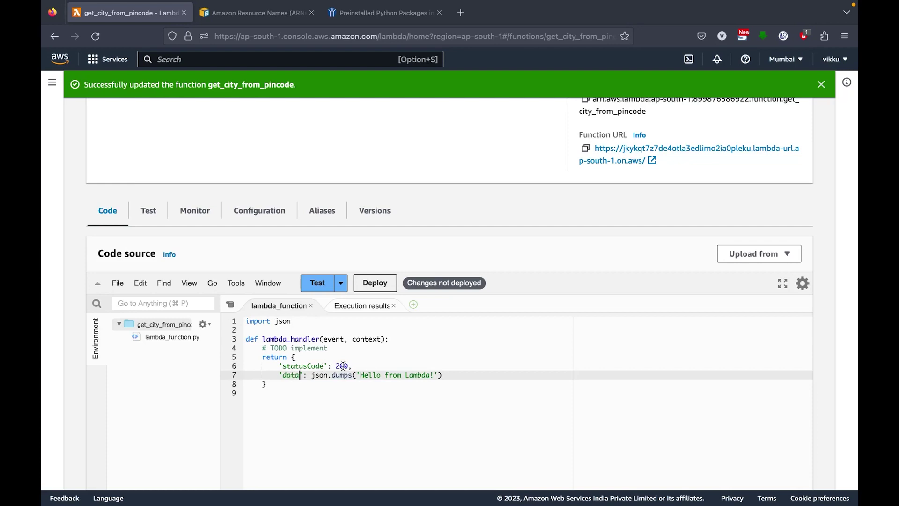
double_click(343, 366)
text(401)
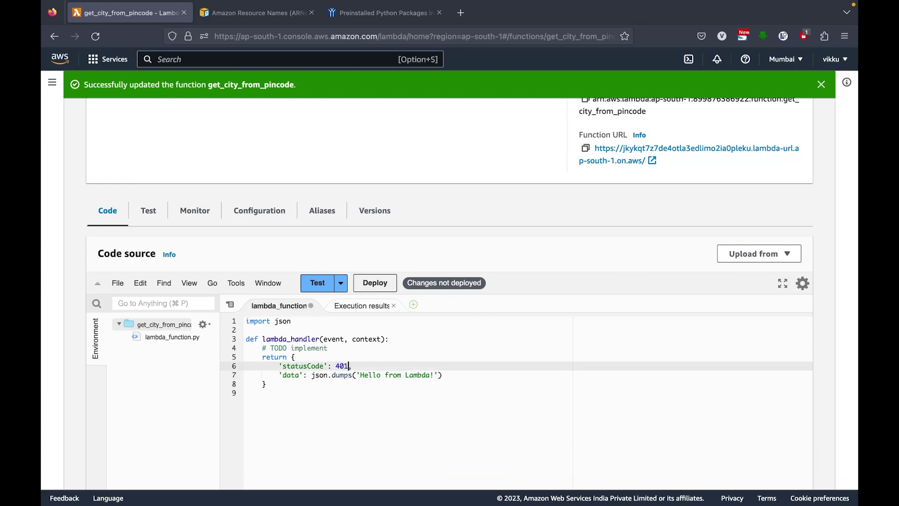
click(376, 283)
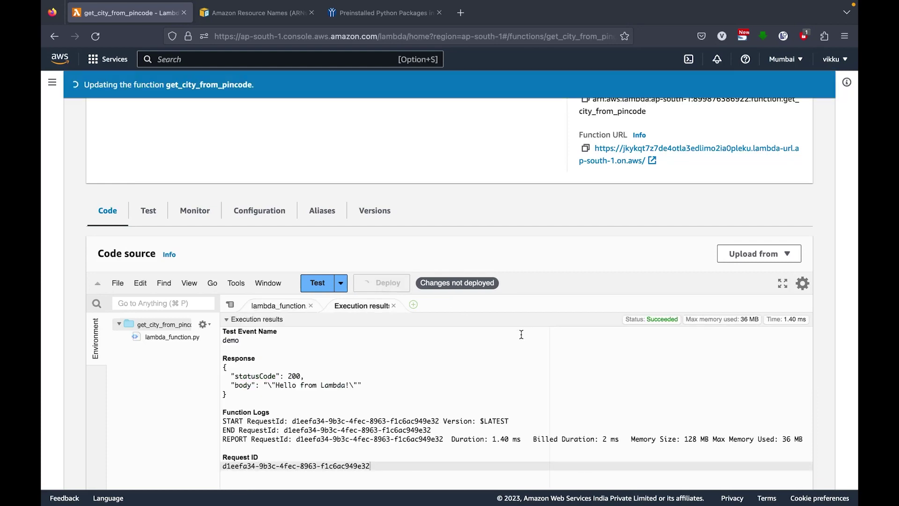
Resend the GET request in Postman, check the status and response body, and switch back to the Lambda console
key(super+Tab)
click(789, 93)
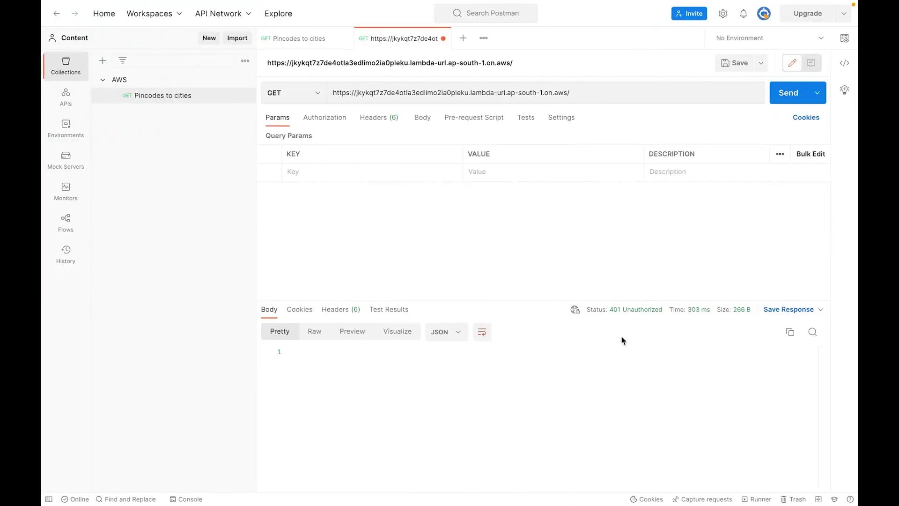
key(super+Tab)
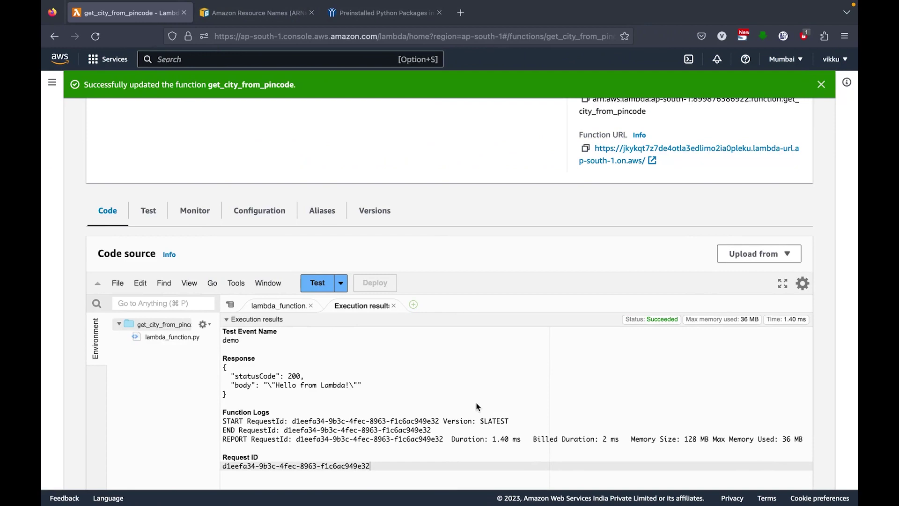
Rename the data key to body in the lambda_function return value, highlight both returned keys, and deploy the function
click(288, 307)
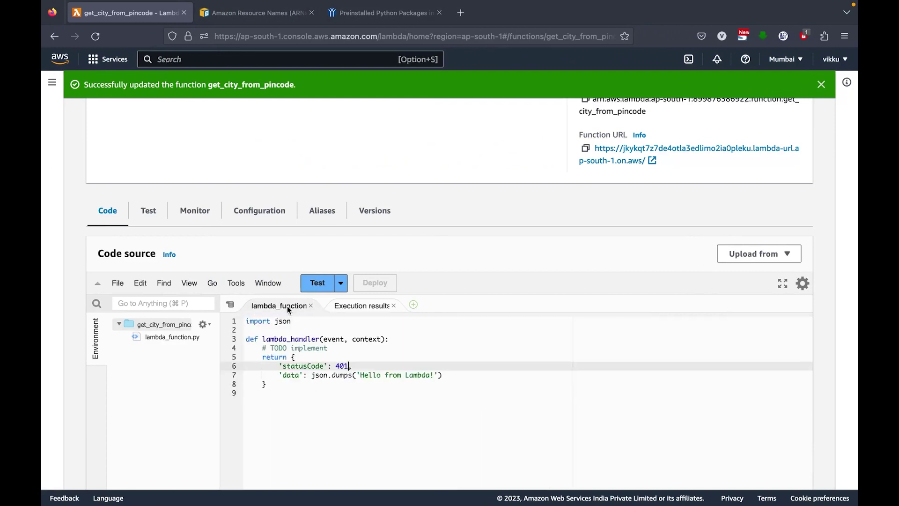
double_click(295, 375)
text(body)
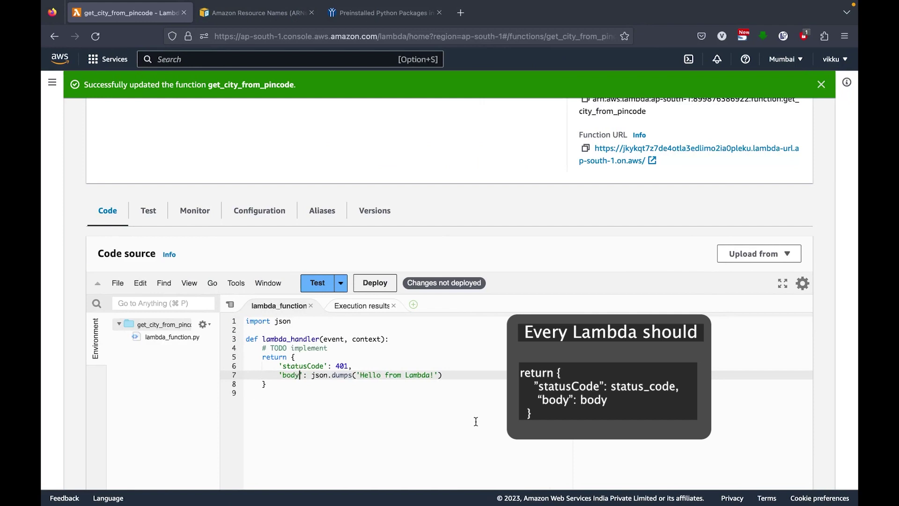
drag(279, 366, 332, 366)
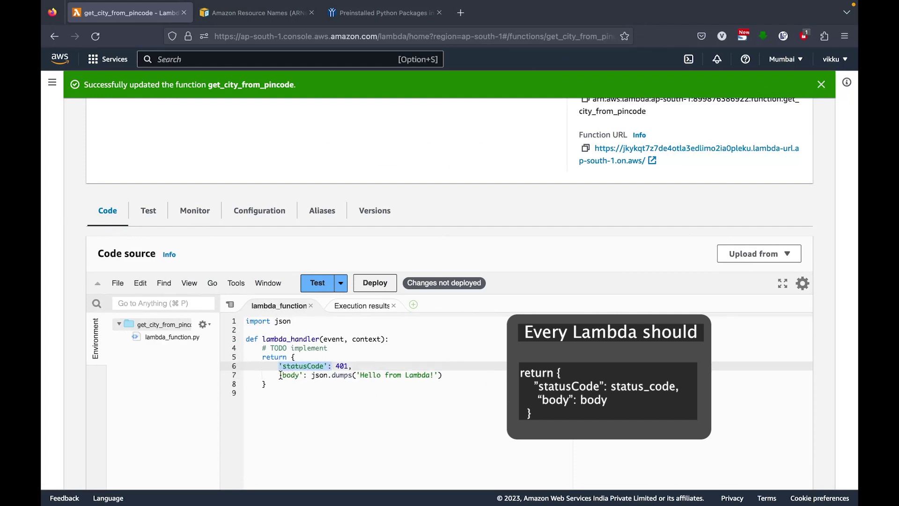
drag(279, 376, 311, 376)
click(312, 376)
click(374, 283)
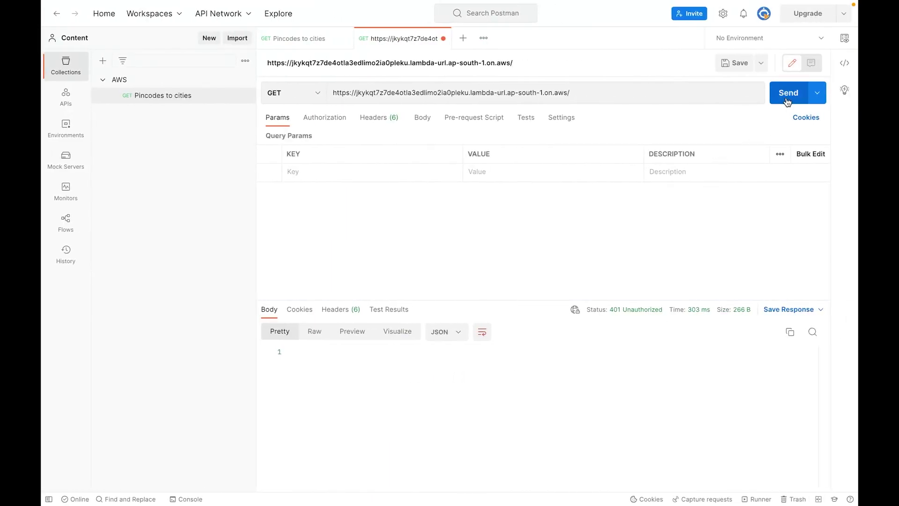
Resend the GET request in Postman, check the response, and reopen the lambda_function code in the Lambda console
click(791, 96)
key(ctrl+Left)
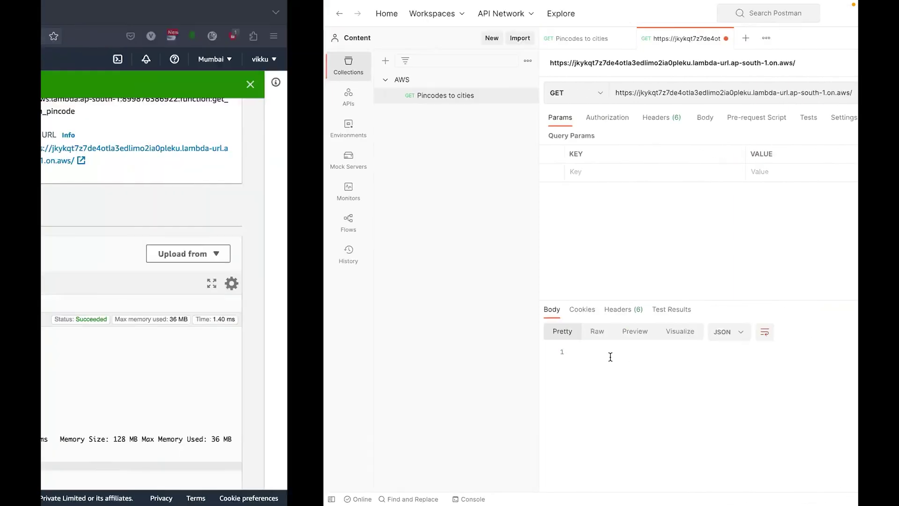
scroll(387, 392, down, 1)
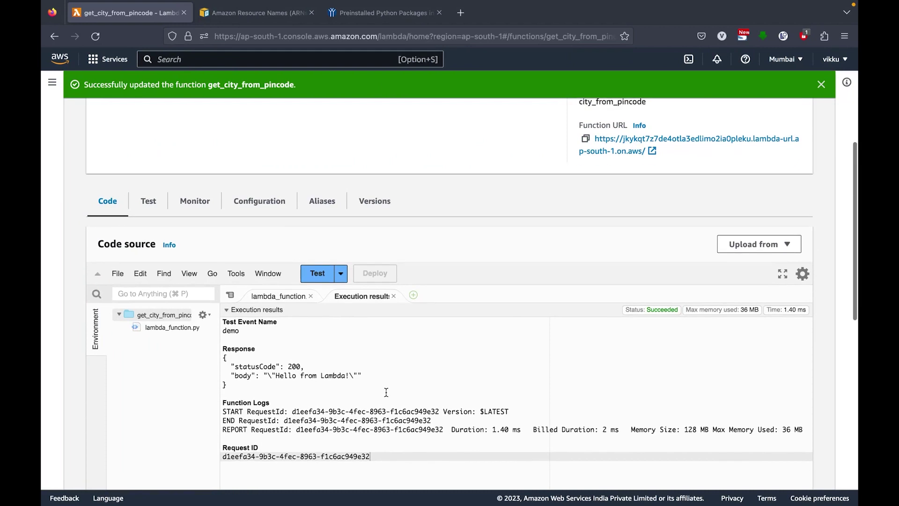
click(291, 297)
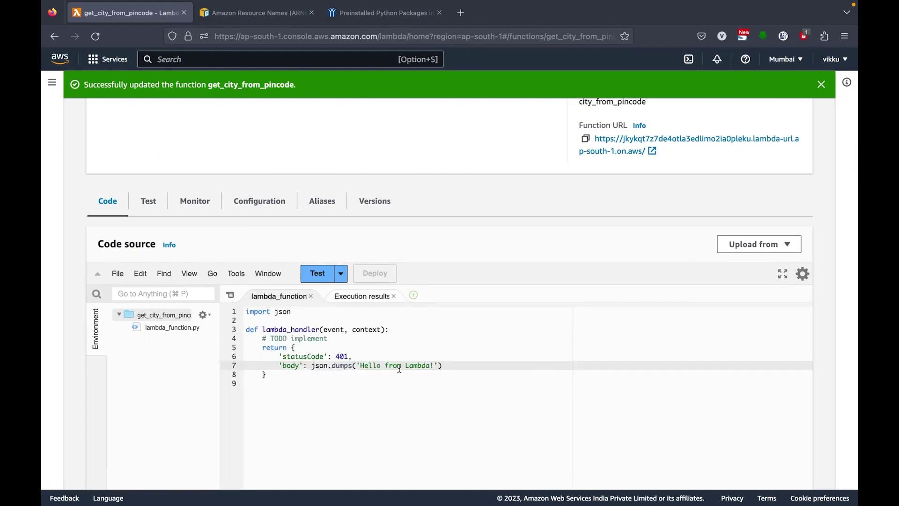
Set the returned statusCode to 200 in lambda_function and deploy the function
double_click(344, 356)
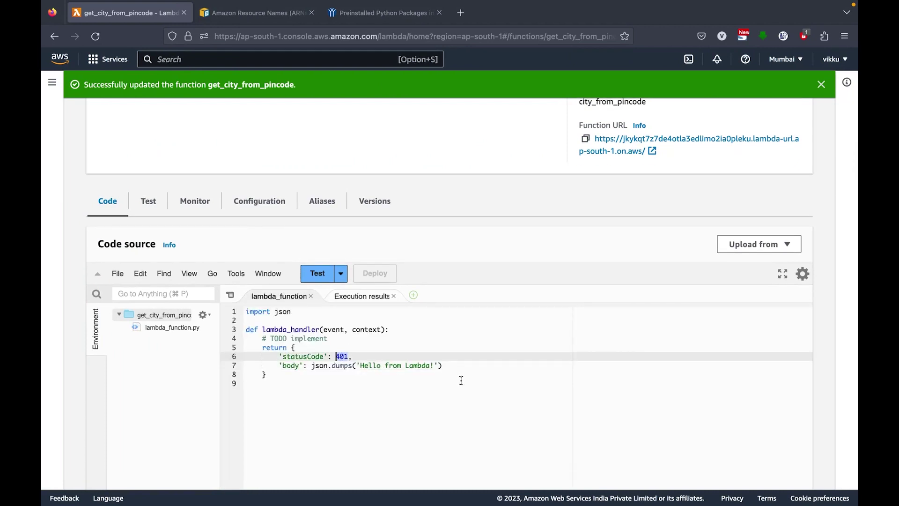
text(200)
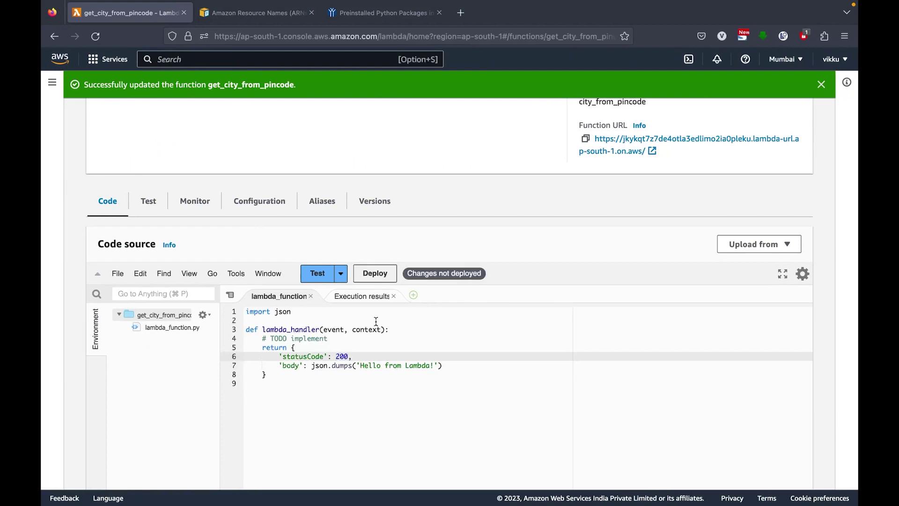
click(375, 273)
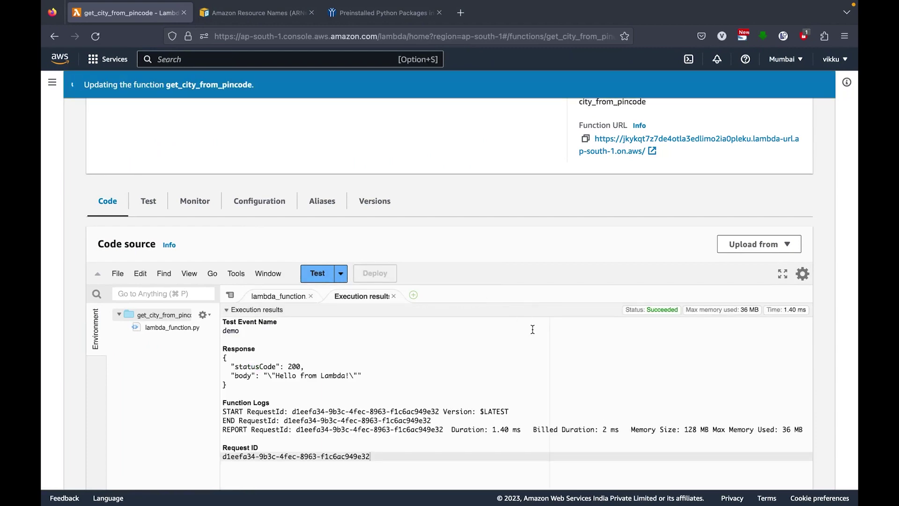
Resend the GET request in Postman, check the response, and reopen the lambda_function code in the Lambda console
key(super+Tab)
click(789, 96)
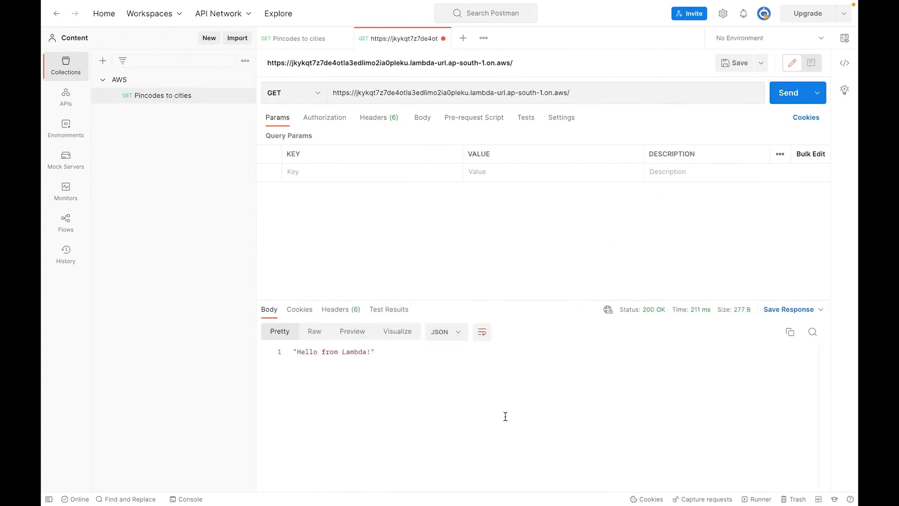
key(super+Tab)
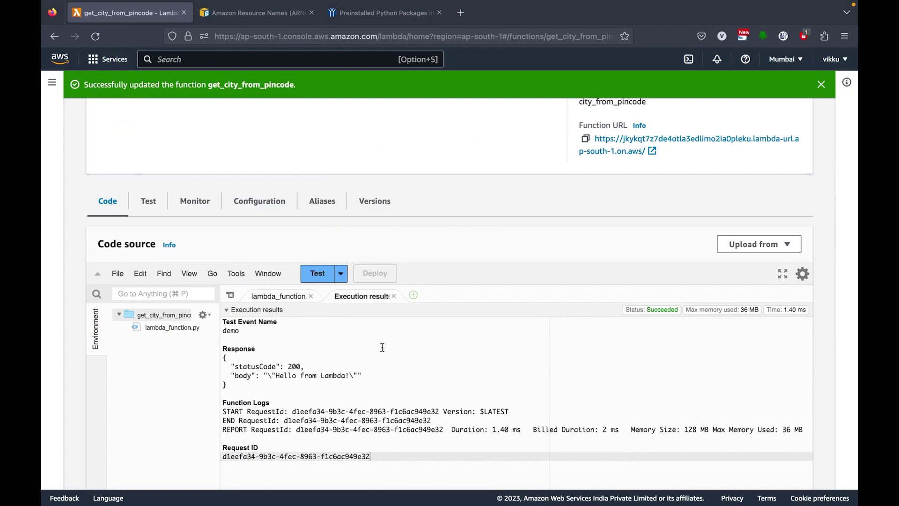
click(375, 372)
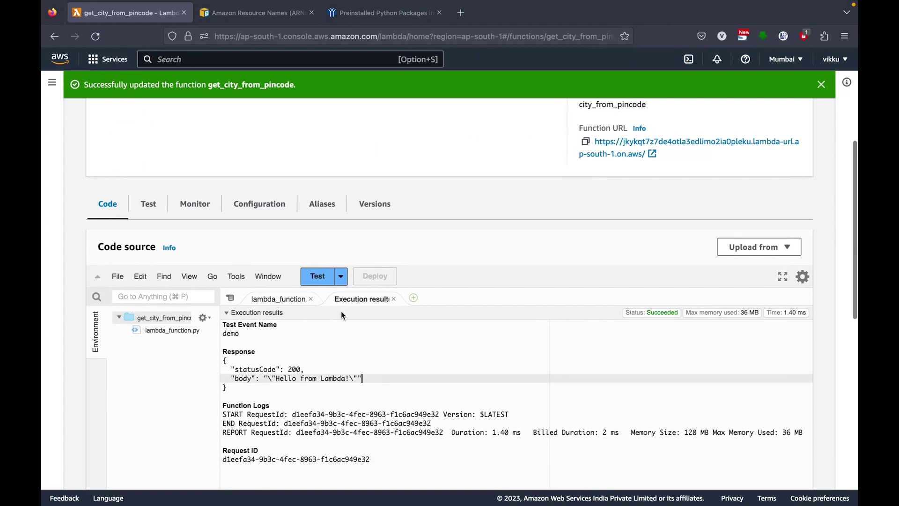
click(292, 298)
Add a pincode variable with the value '122002' on a new line above the return statement in lambda_handler
scroll(424, 397, down, 1)
scroll(424, 398, down, 1)
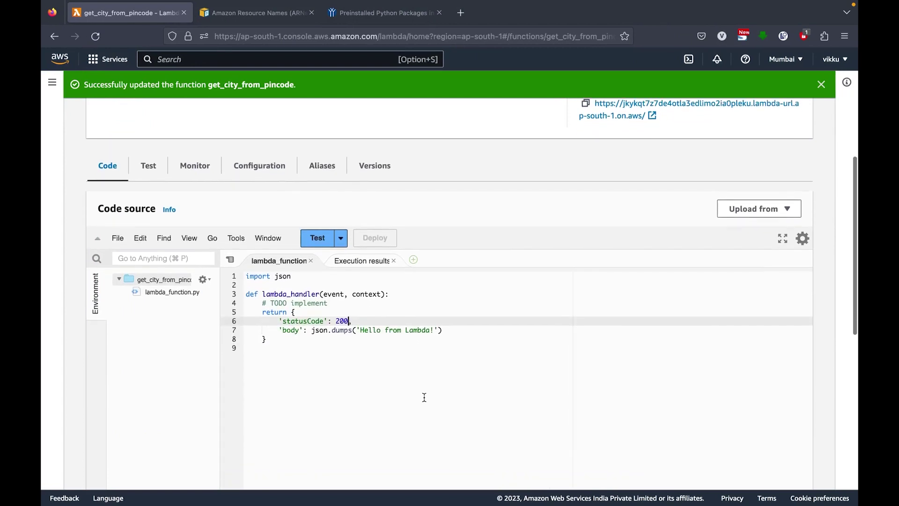
click(430, 328)
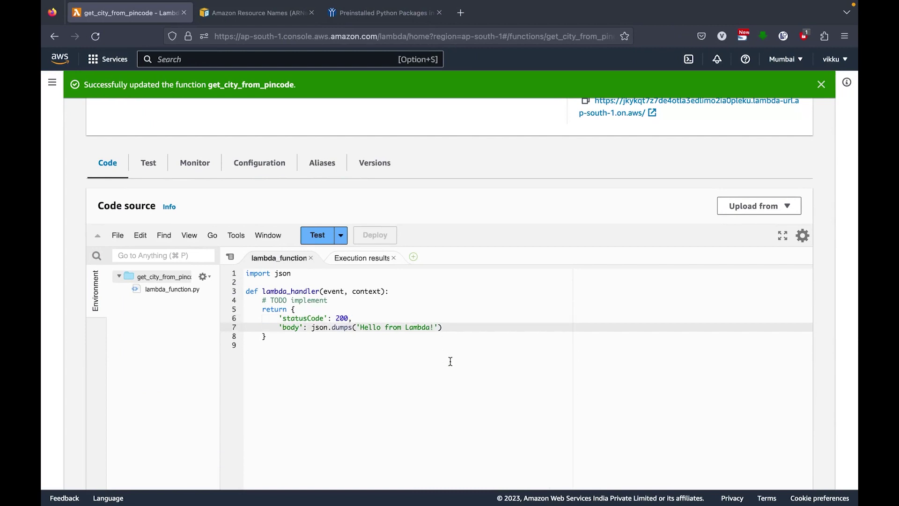
key(Up)
key(Up)
key(Up)
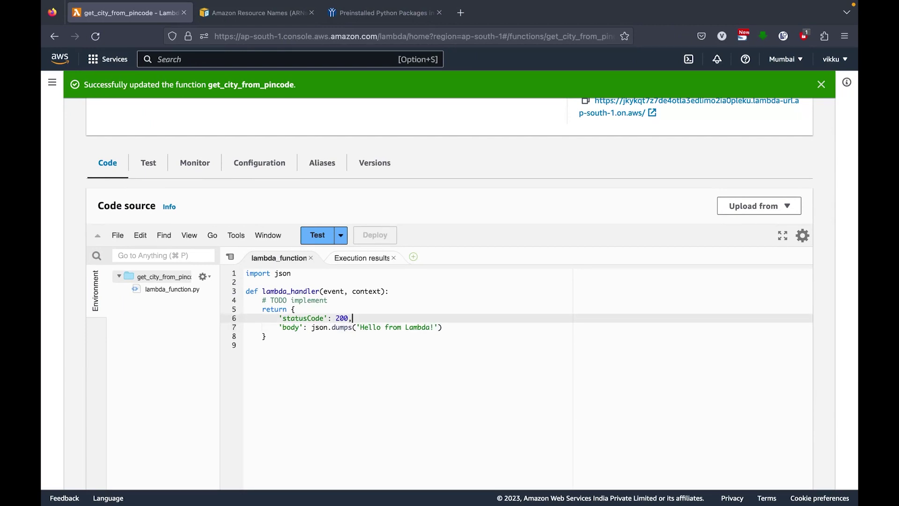
key(Return)
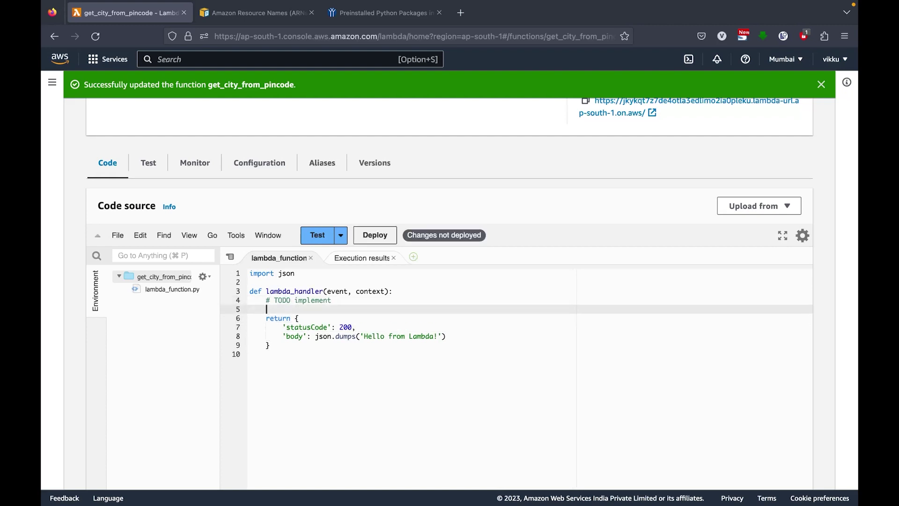
text(pincode = '122002)
Replace the body's json.dumps argument with the dictionary {'pincode':pincode} and deploy the function
key(Down)
key(Down)
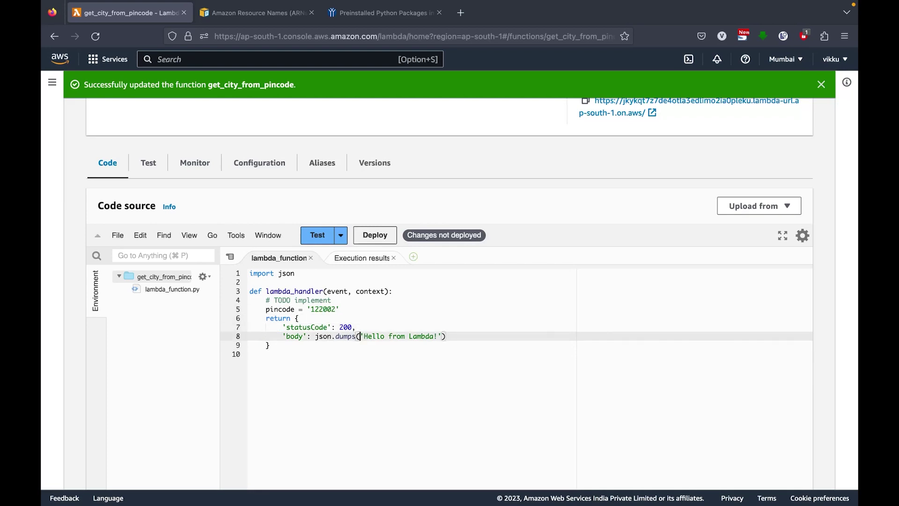
text({'':)
key(Left)
key(Left)
text(pio)
key(Return)
key(Right)
key(Right)
key(Right)
key(Right)
key(BackSpace)
key(BackSpace)
key(BackSpace)
key(BackSpace)
key(BackSpace)
key(BackSpace)
key(BackSpace)
key(BackSpace)
key(BackSpace)
key(BackSpace)
key(BackSpace)
key(BackSpace)
key(BackSpace)
key(BackSpace)
key(BackSpace)
key(BackSpace)
key(BackSpace)
key(BackSpace)
key(BackSpace)
key(BackSpace)
text(pincode)
click(370, 235)
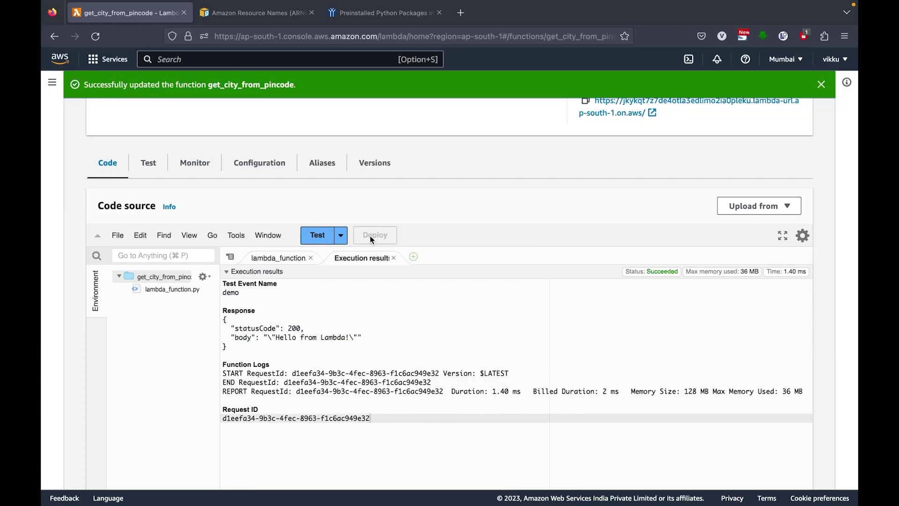
Resend the GET request in Postman, highlight the pincode entry in the response, and return to the lambda_function code in the Lambda console
key(ctrl+Right)
click(791, 90)
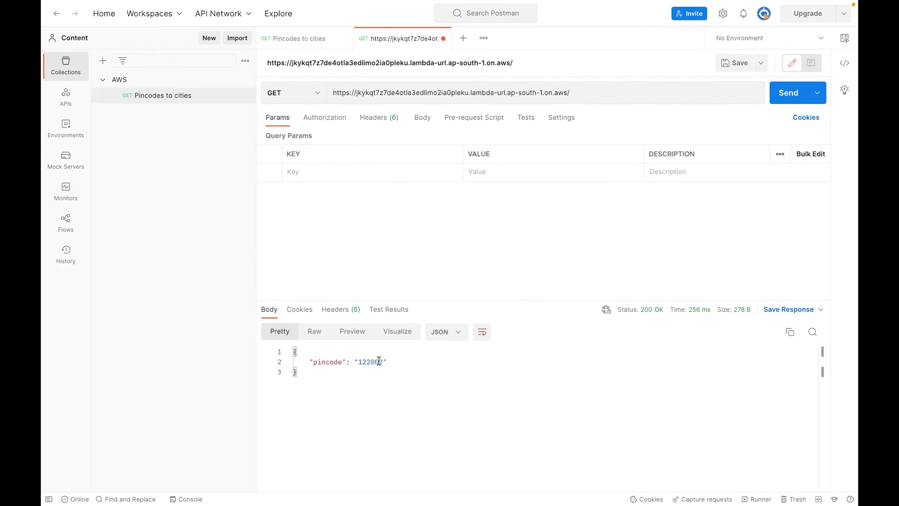
drag(317, 362, 405, 363)
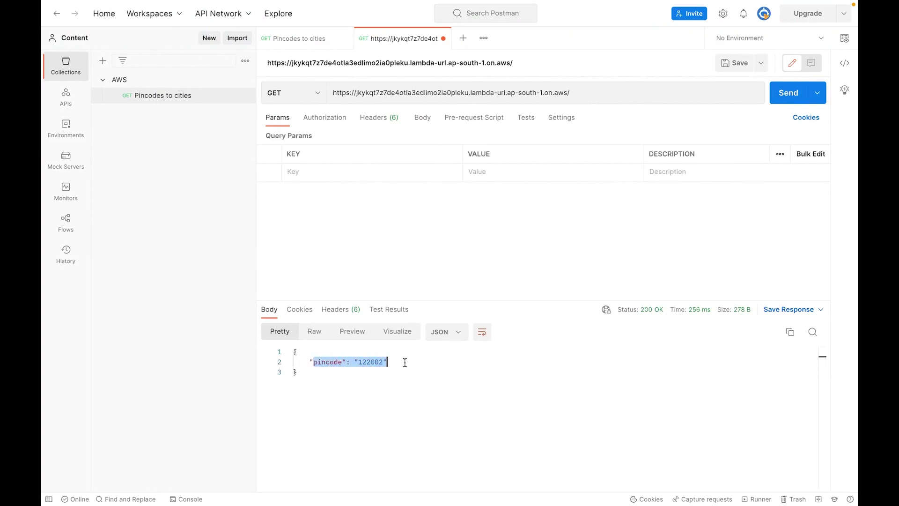
click(405, 362)
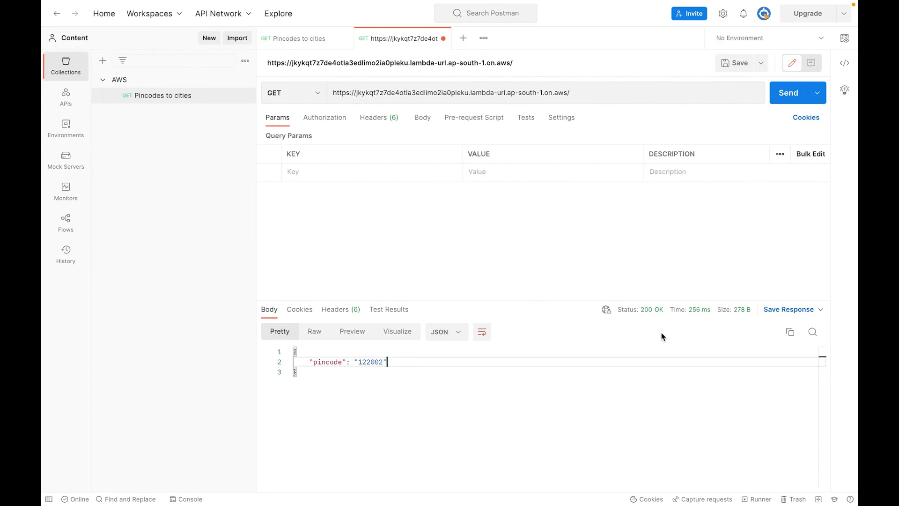
key(ctrl+Left)
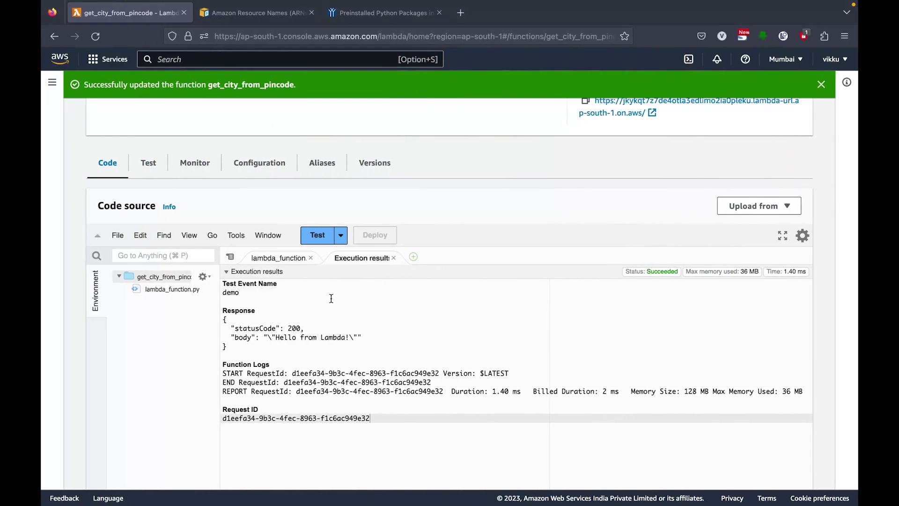
click(281, 258)
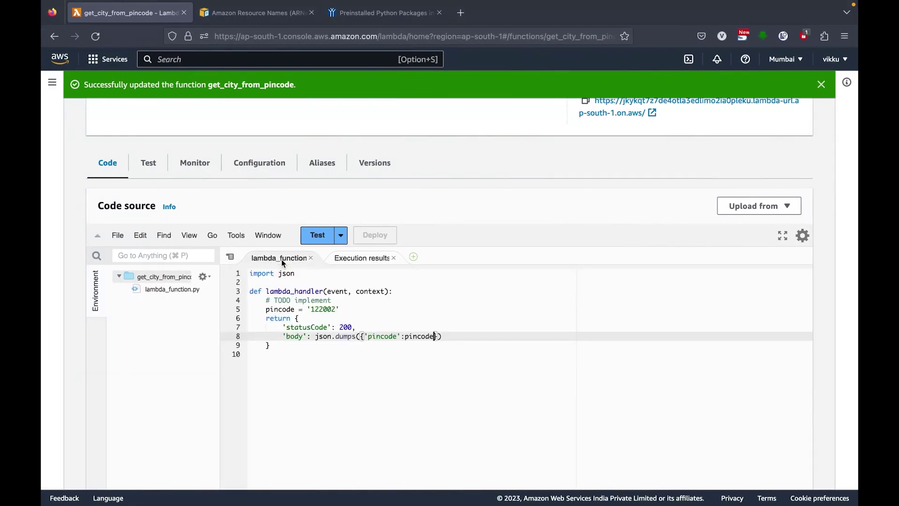
Add the condition if pincode != '122002': below the pincode assignment
click(353, 309)
key(Return)
text(if pincode ==)
key(BackSpace)
key(BackSpace)
key(BackSpace)
text(!= '122002':)
key(Return)
Copy the statusCode and body return block into the if branch and indent the original return under a new else branch
text(return {)
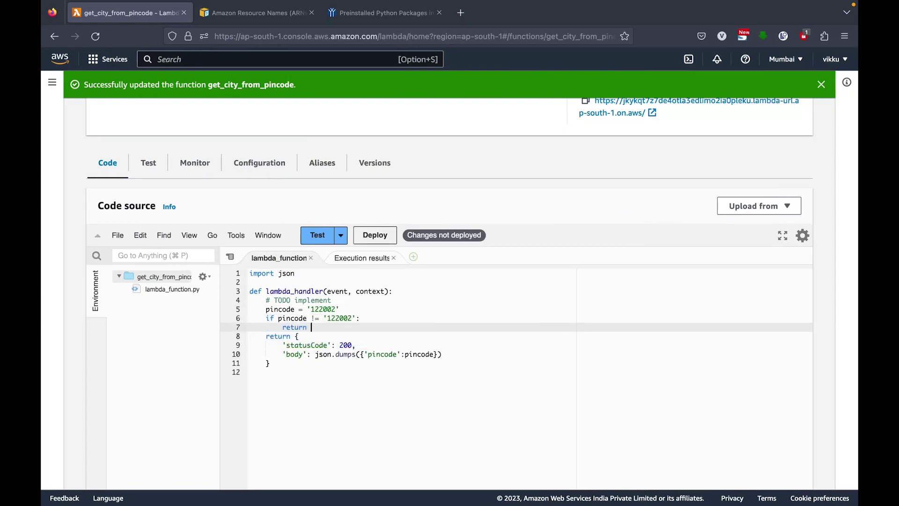
key(Return)
text(statusCode)
triple_click(319, 336)
drag(300, 354, 271, 381)
key(super+c)
drag(317, 328, 281, 408)
key(super+v)
text(else:)
click(266, 354)
key(Tab)
key(Tab)
Set the if branch's statusCode to 403 and its pincode value to 'Unknown pincode', then save and deploy the function
click(329, 345)
double_click(347, 336)
text(403)
click(421, 345)
key(BackSpace)
key(BackSpace)
key(BackSpace)
key(BackSpace)
key(BackSpace)
key(BackSpace)
key(BackSpace)
text('Unknown pincode)
key(super+s)
key(Down)
key(Down)
key(Down)
key(Down)
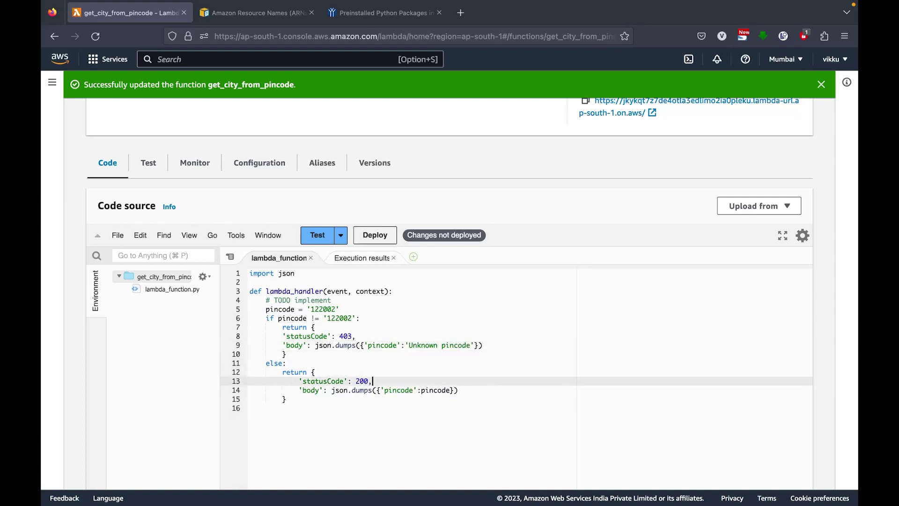
click(374, 233)
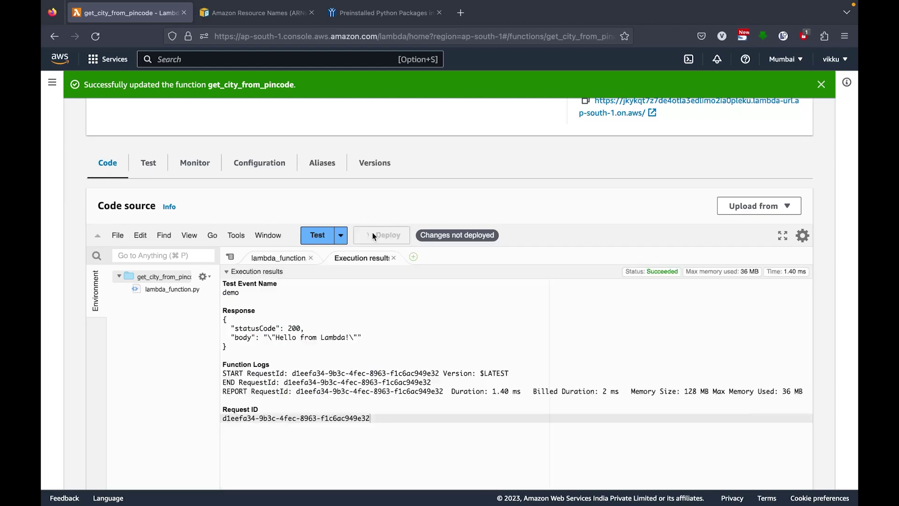
Resend the GET request in Postman to test the pincode condition, and bring the lambda_function code back up in the Lambda console
key(super+Tab)
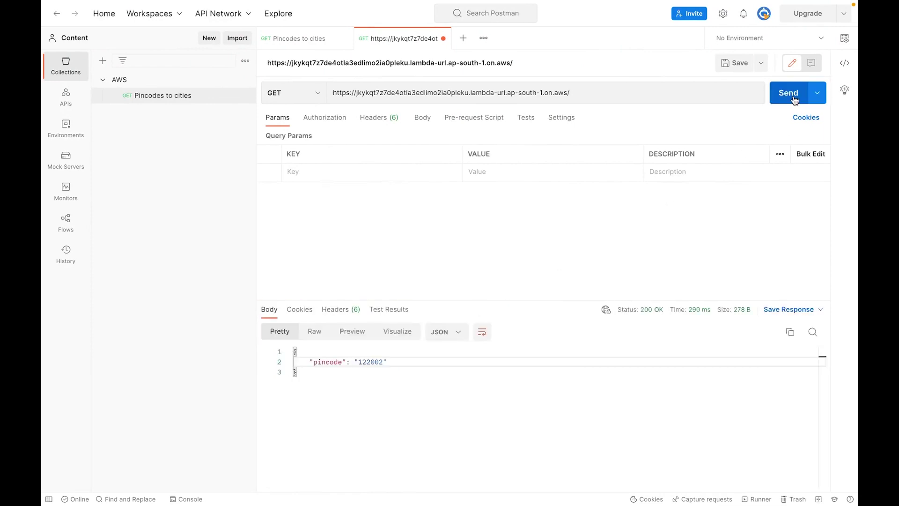
key(ctrl+Left)
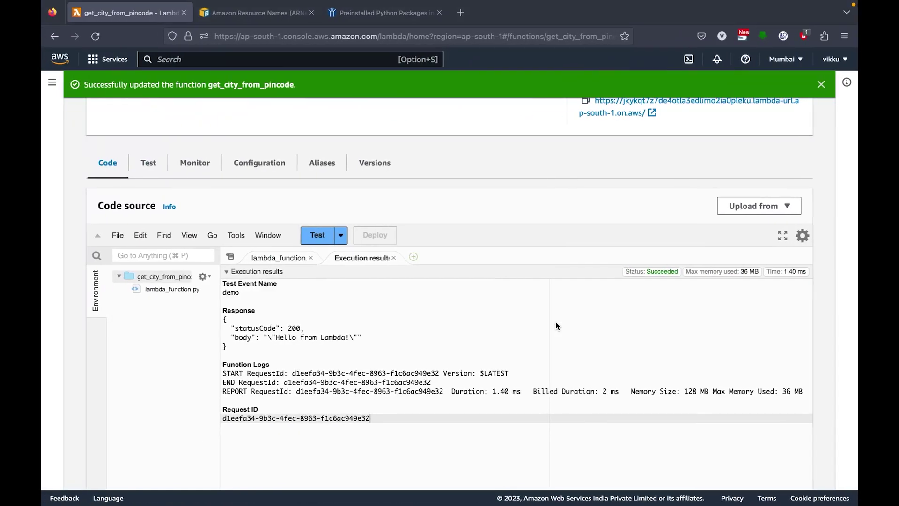
click(294, 258)
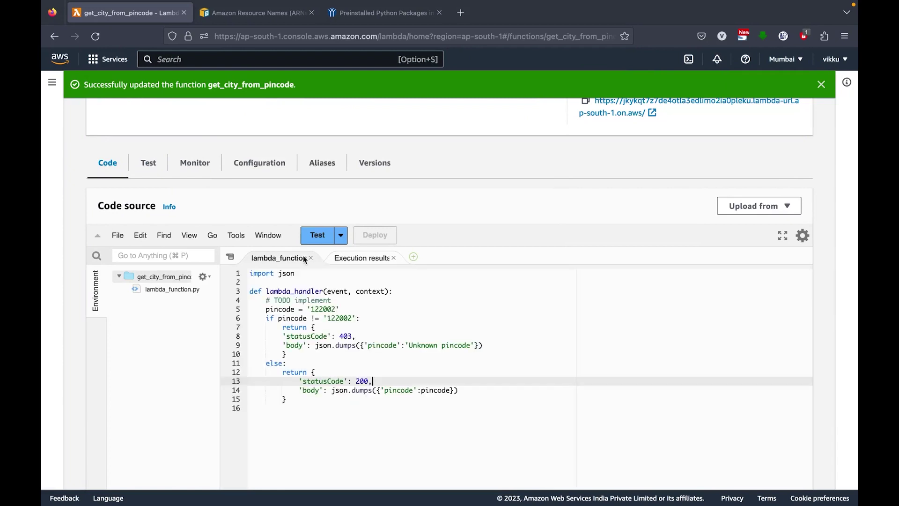
Change the pincode variable to '122001', save the code, and deploy the function
click(337, 309)
key(super+s)
click(404, 237)
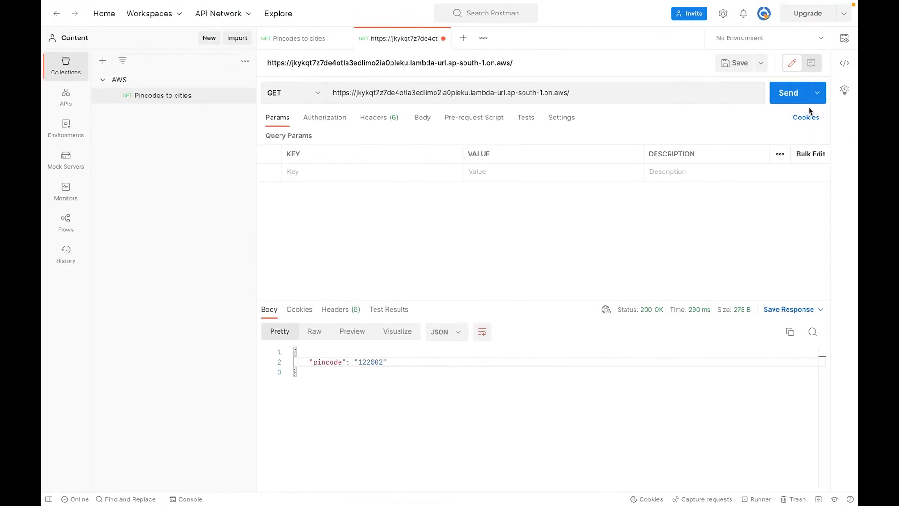
Resend the GET request in Postman with the changed pincode deployed, and go back to the lambda_function code in the Lambda console
click(794, 98)
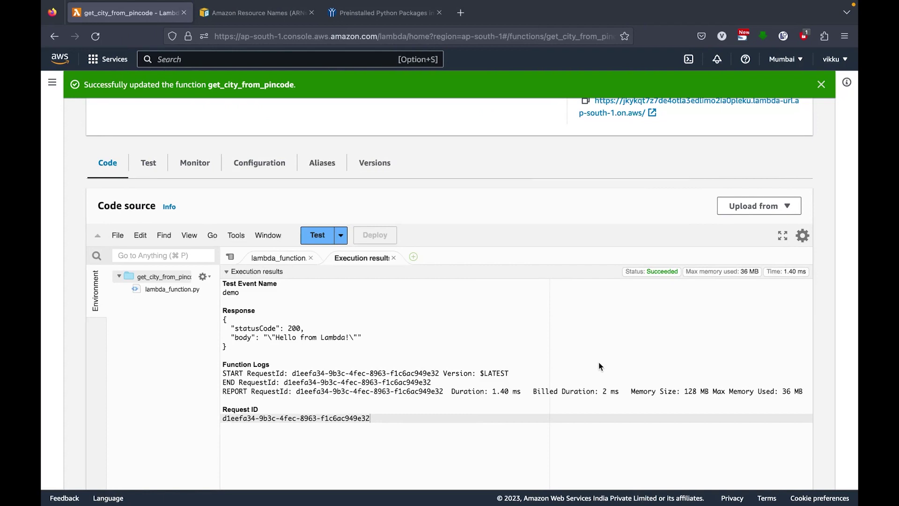
scroll(598, 361, down, 3)
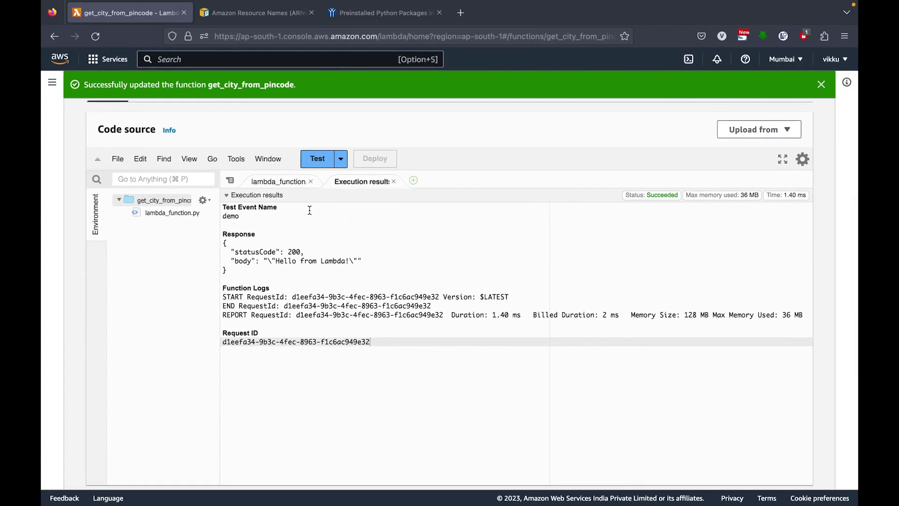
click(279, 182)
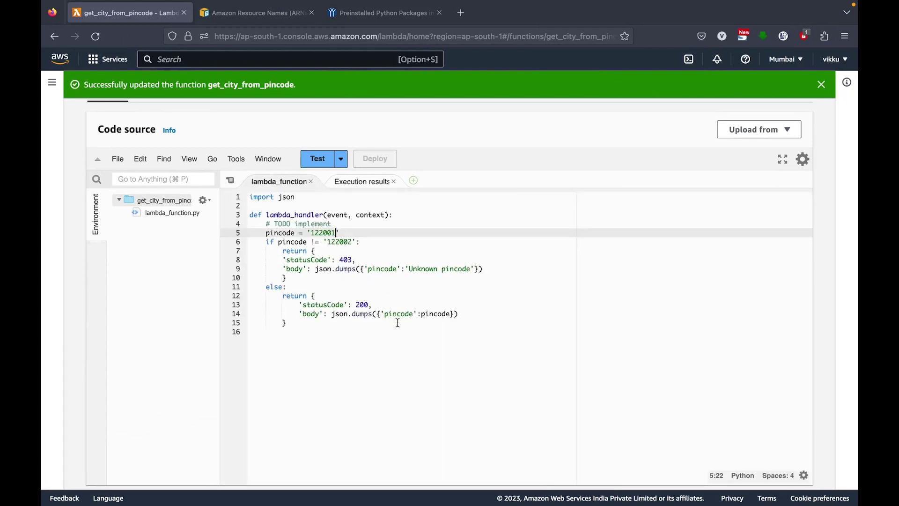
Examine the function's code properties, runtime settings and layers, highlighting the Python version of the runtime
scroll(397, 324, down, 5)
scroll(398, 323, down, 3)
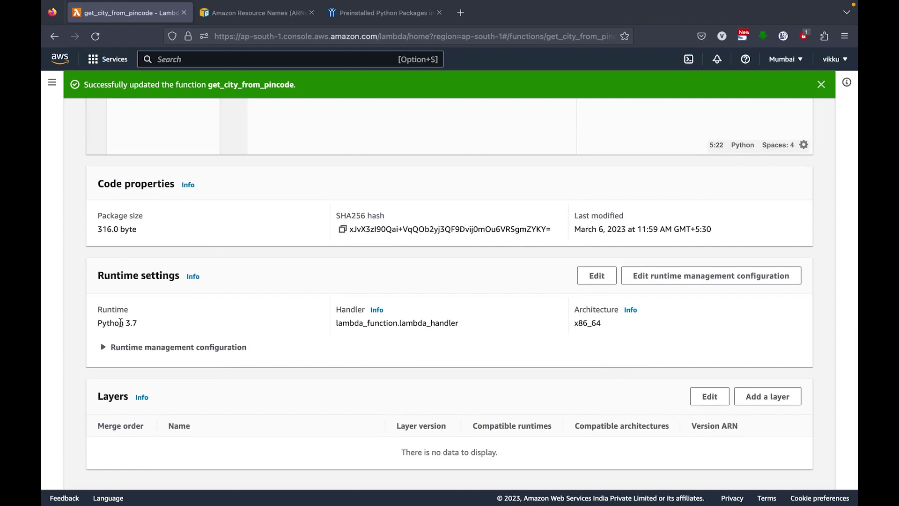
drag(116, 322, 147, 327)
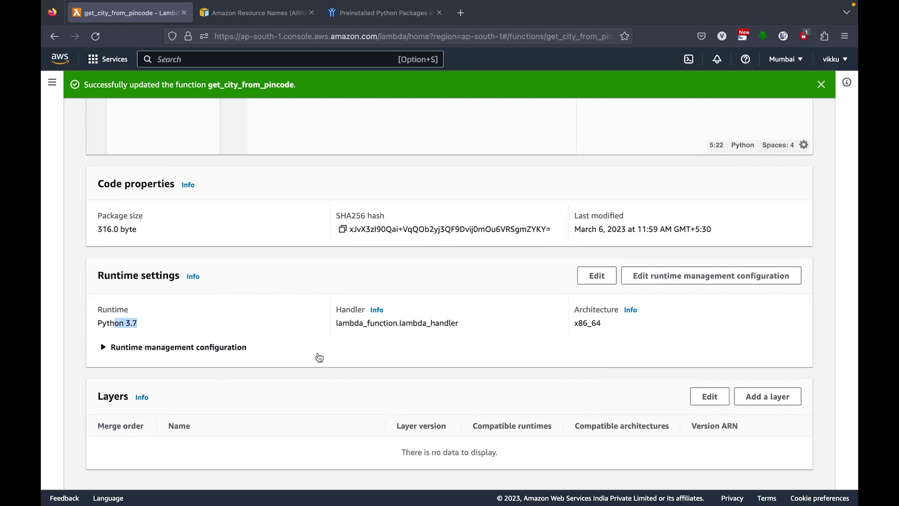
scroll(319, 358, up, 1)
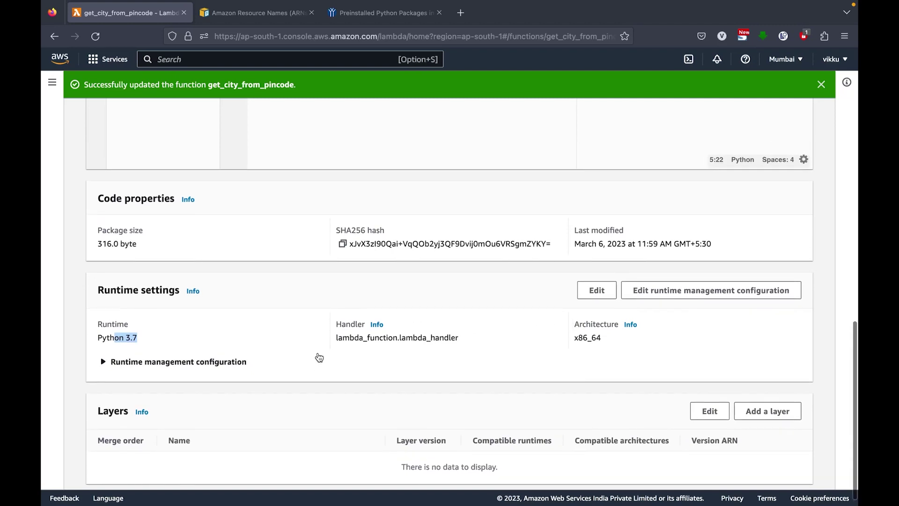
Highlight the function URL of the GET request in Postman and return to the runtime settings in the Lambda console
key(ctrl+Right)
drag(583, 93, 330, 95)
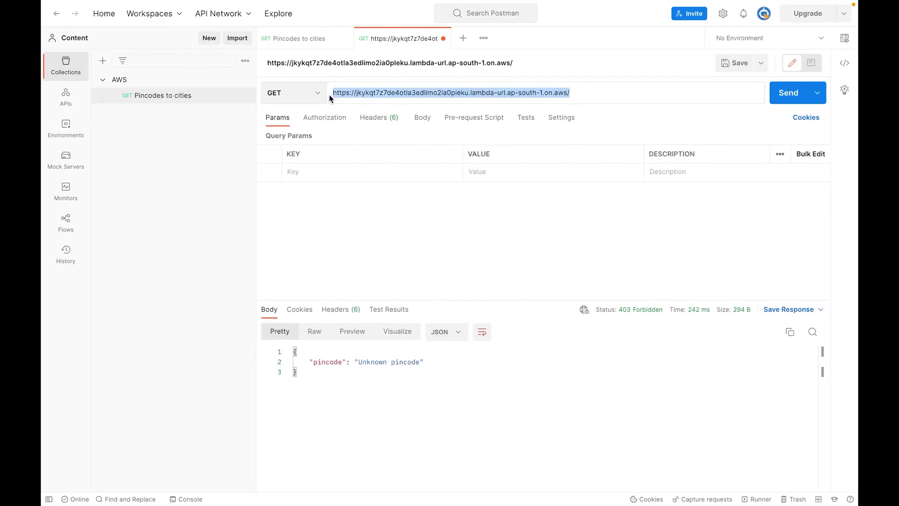
key(ctrl+Left)
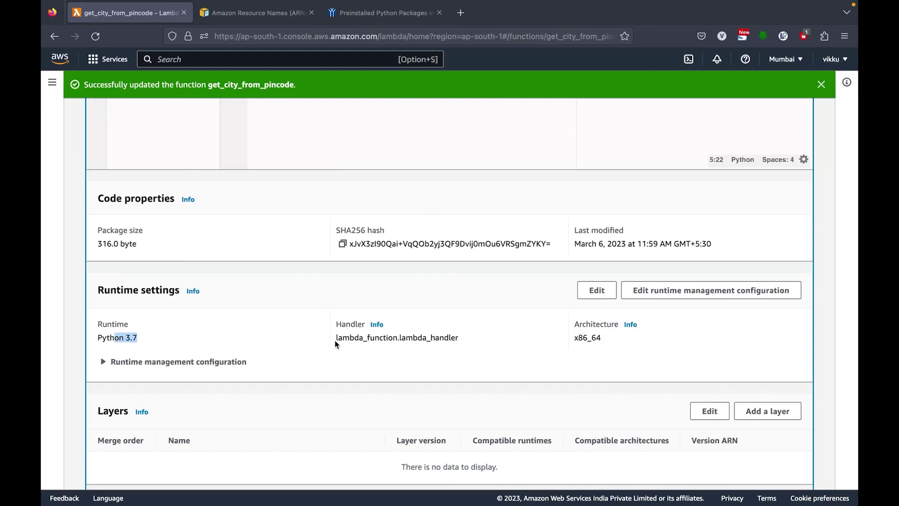
Highlight lambda_function in the Handler setting and select the matching lambda_function.py file in the code source
drag(336, 338, 400, 339)
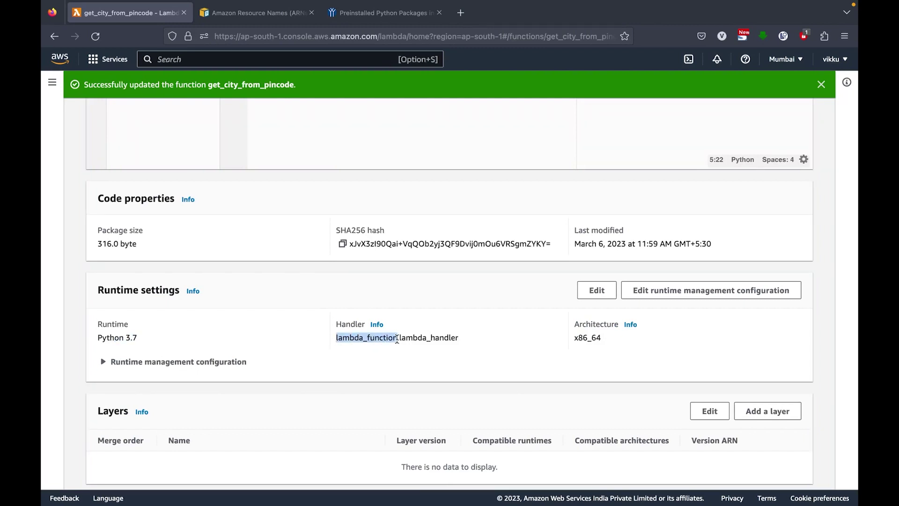
scroll(397, 339, up, 6)
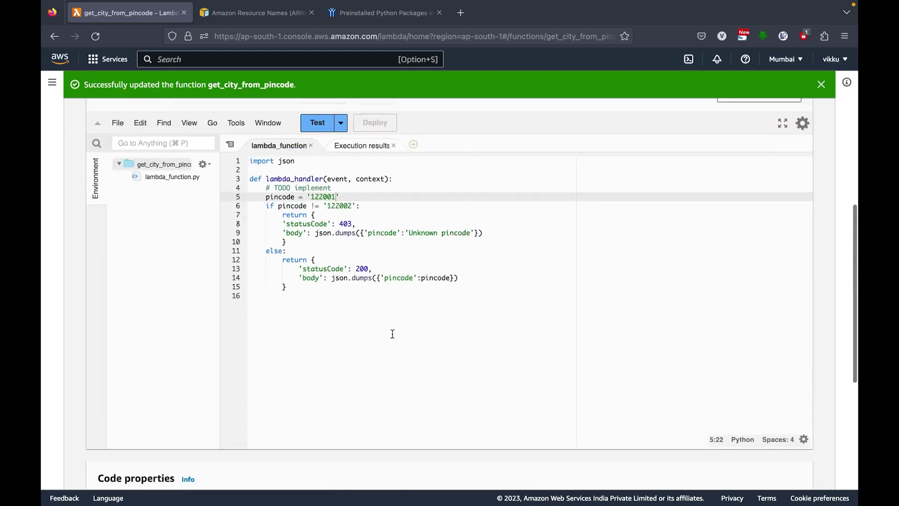
click(174, 193)
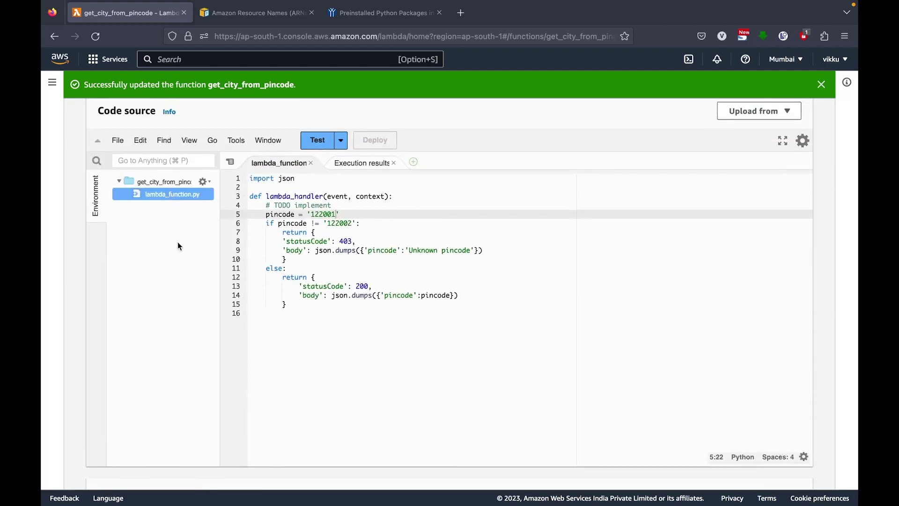
Highlight lambda_handler in the Handler setting, and highlight the matching function's body in the lambda_function code
scroll(178, 242, down, 6)
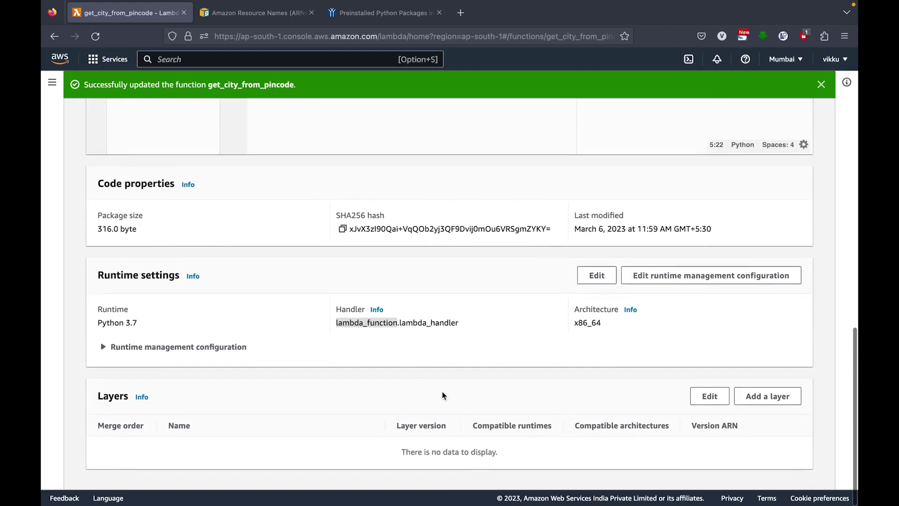
drag(459, 324, 399, 324)
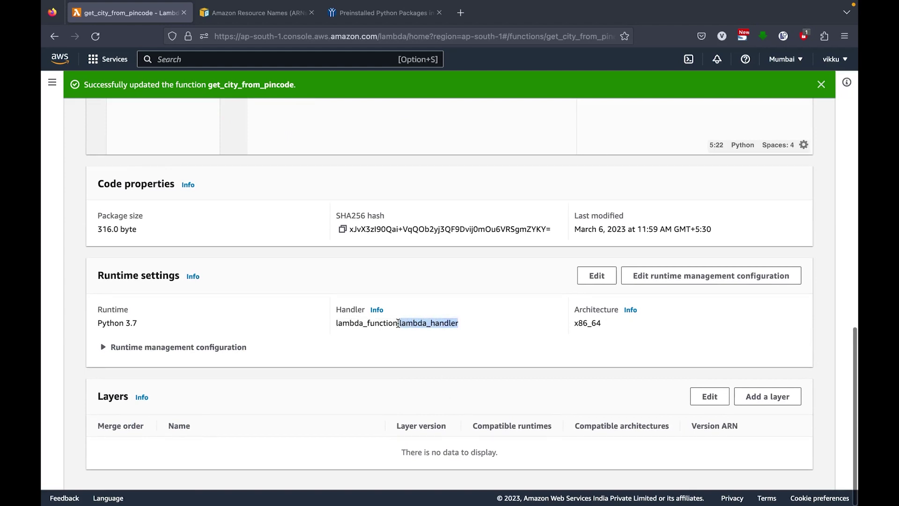
scroll(442, 337, up, 5)
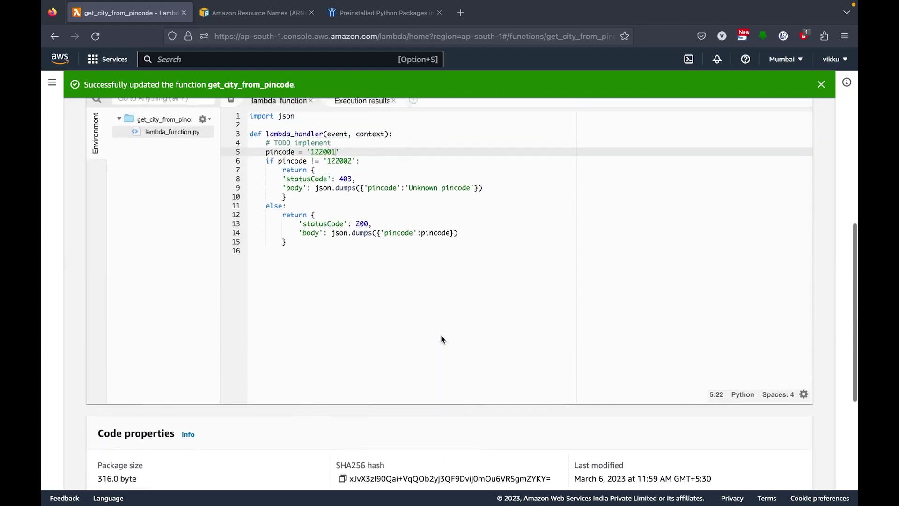
scroll(441, 340, up, 1)
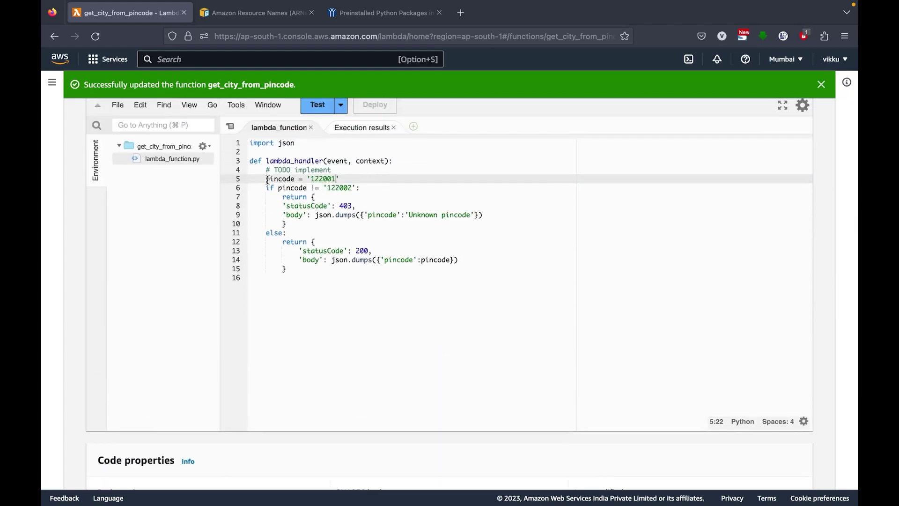
drag(267, 181, 479, 270)
click(479, 270)
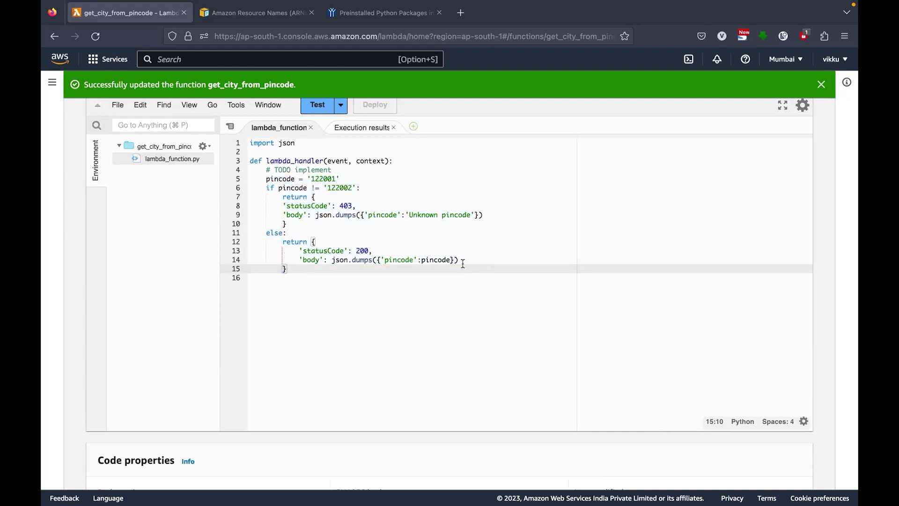
Rename the handler function in the code to lambda_handler2, deploy the change, and go to the runtime settings
click(324, 161)
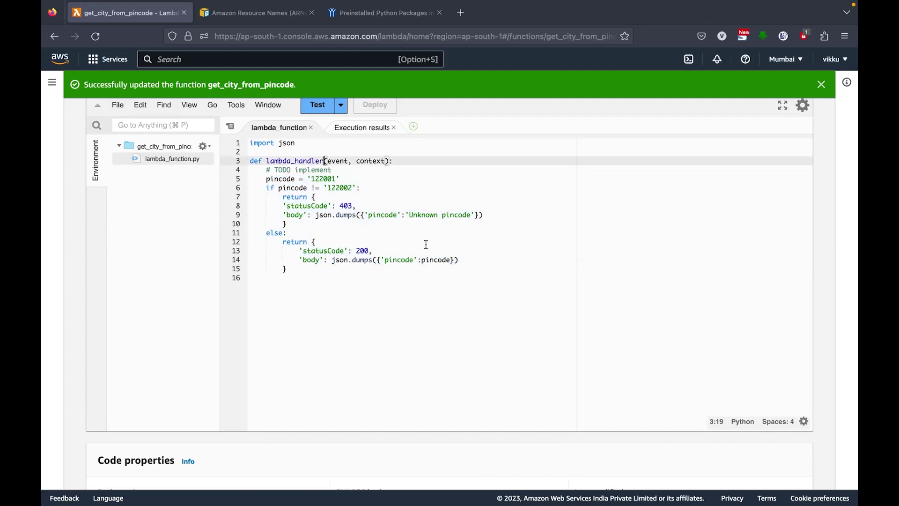
click(385, 108)
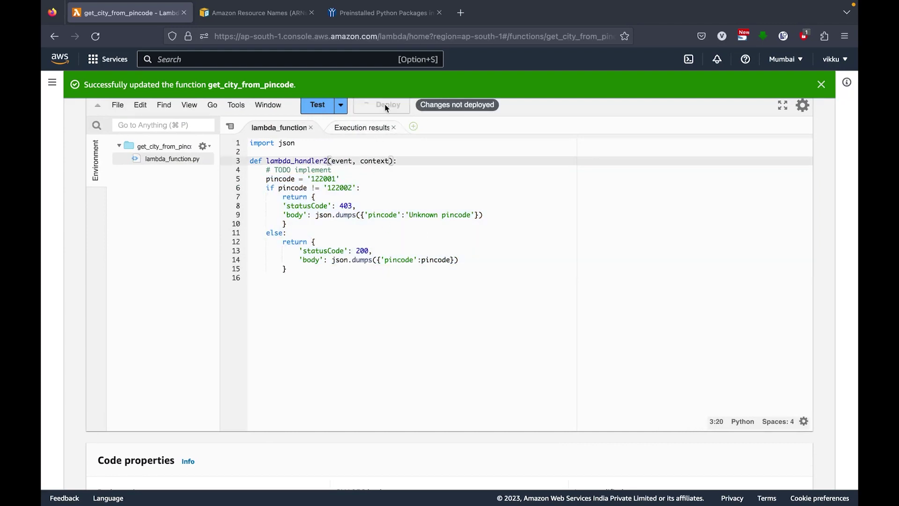
click(374, 128)
scroll(403, 291, down, 6)
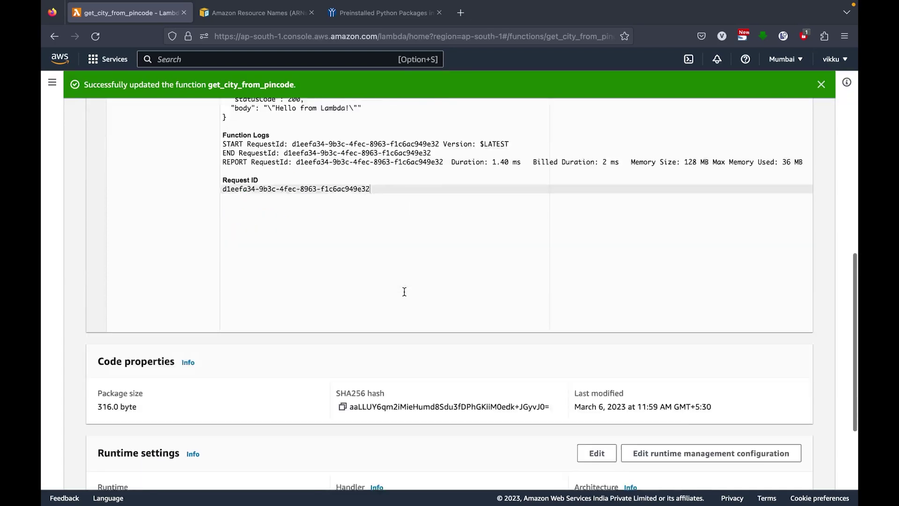
Resend the GET request in Postman, and highlight the full Handler value in the Lambda console's runtime settings
key(ctrl+Right)
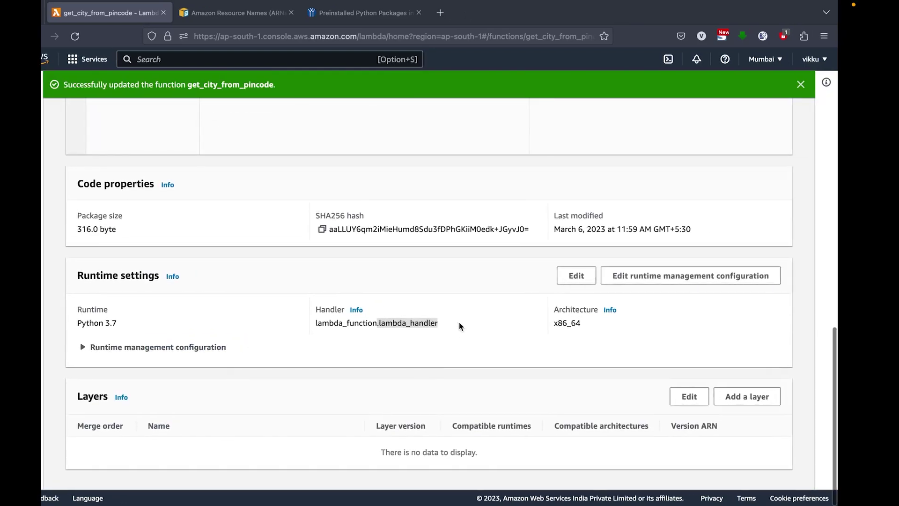
click(783, 101)
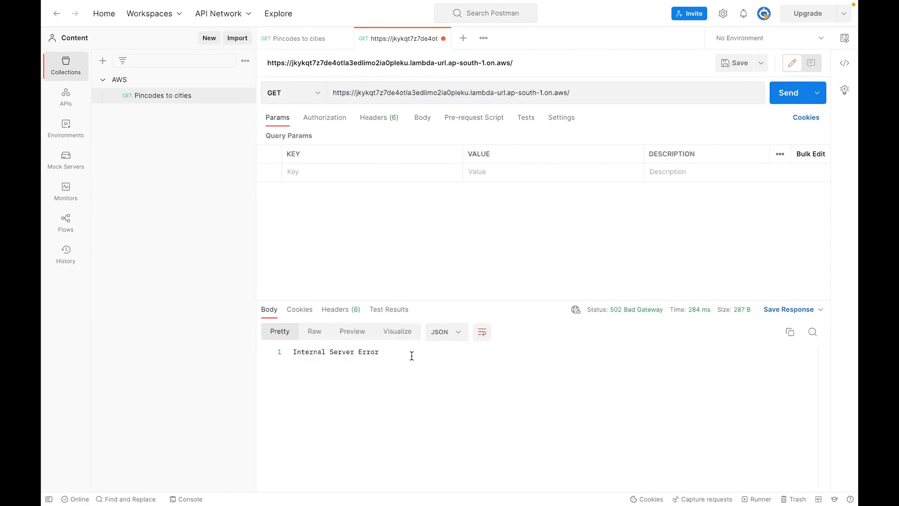
key(ctrl+Left)
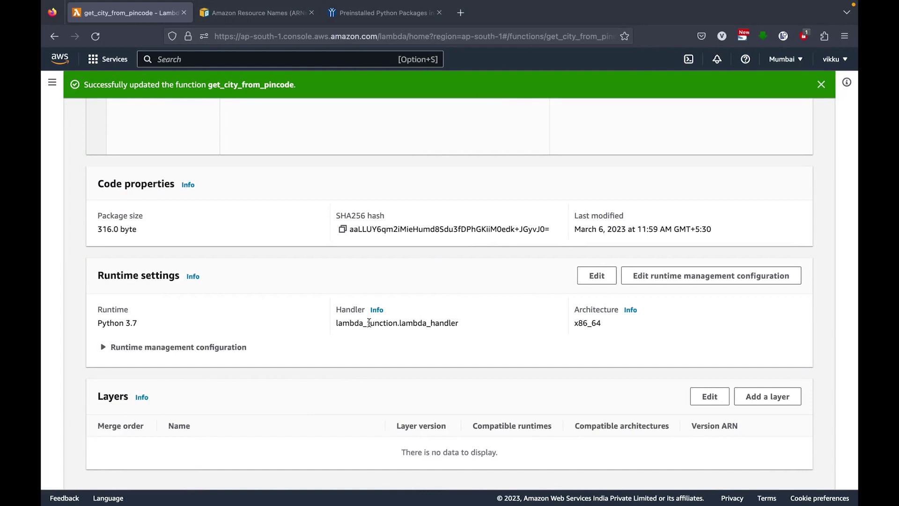
double_click(370, 322)
triple_click(419, 323)
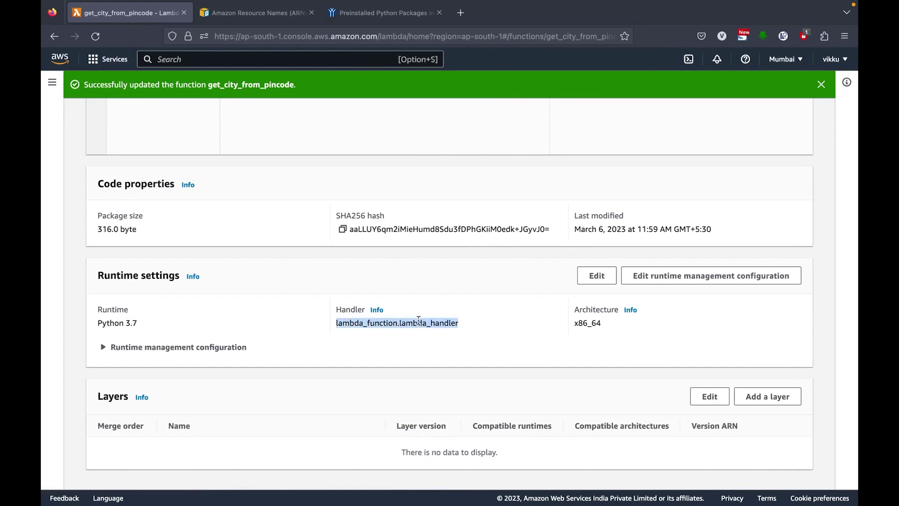
Restore the handler function's name to lambda_handler in the lambda_function code
scroll(418, 193, up, 10)
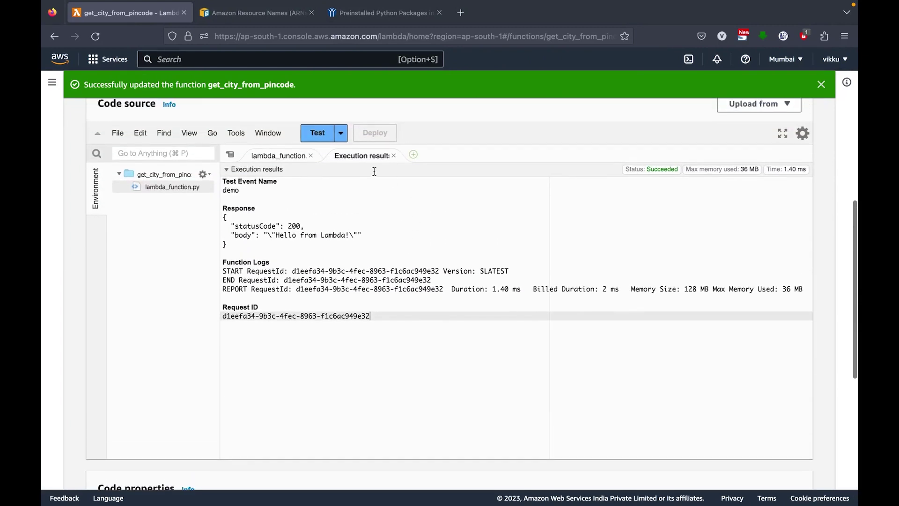
click(281, 156)
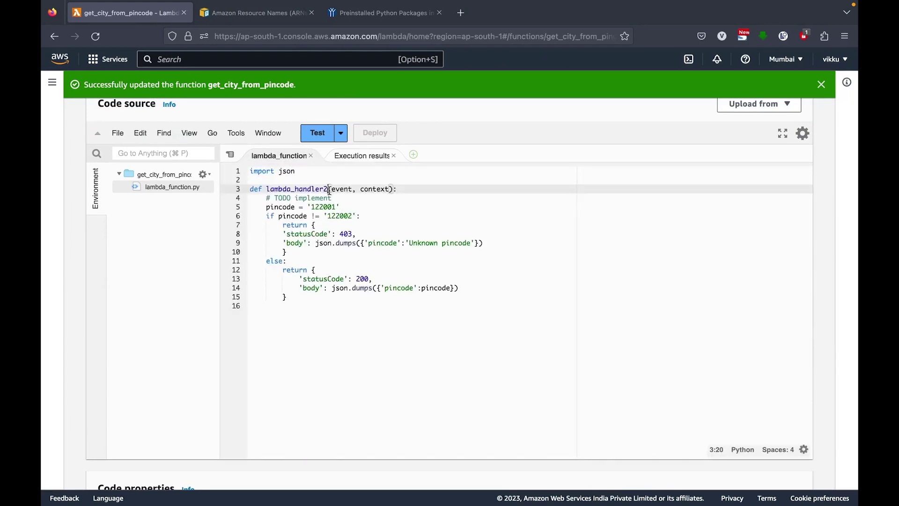
key(BackSpace)
Rename the lambda_function.py file as lambda_function2.py and deploy the change
click(170, 187)
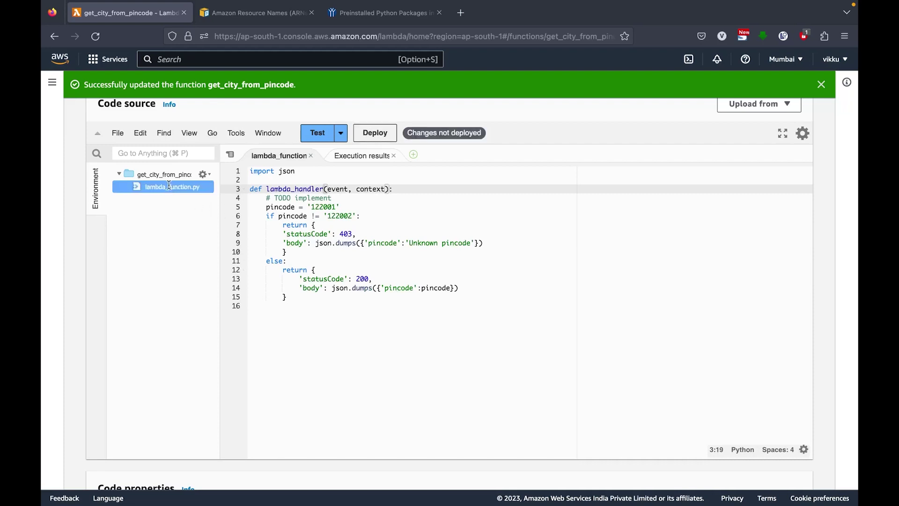
right_click(169, 186)
click(202, 229)
click(150, 187)
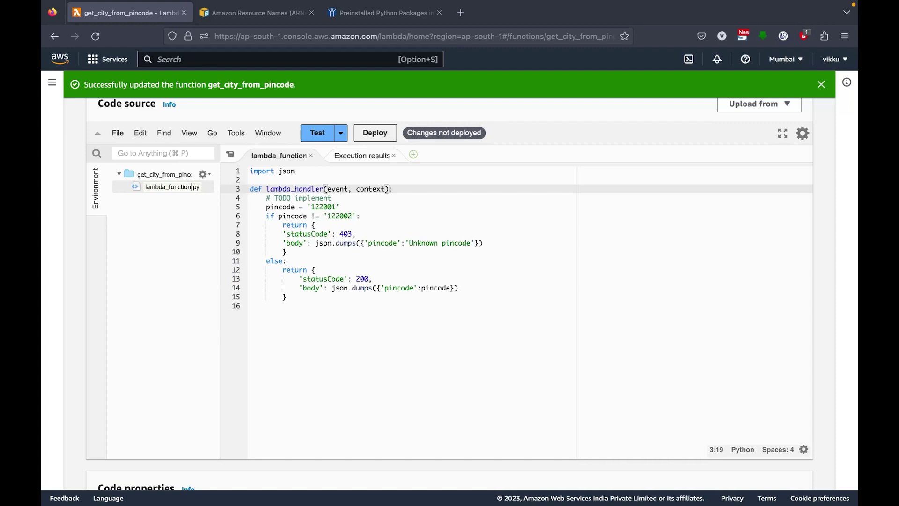
click(194, 187)
text(2)
key(Return)
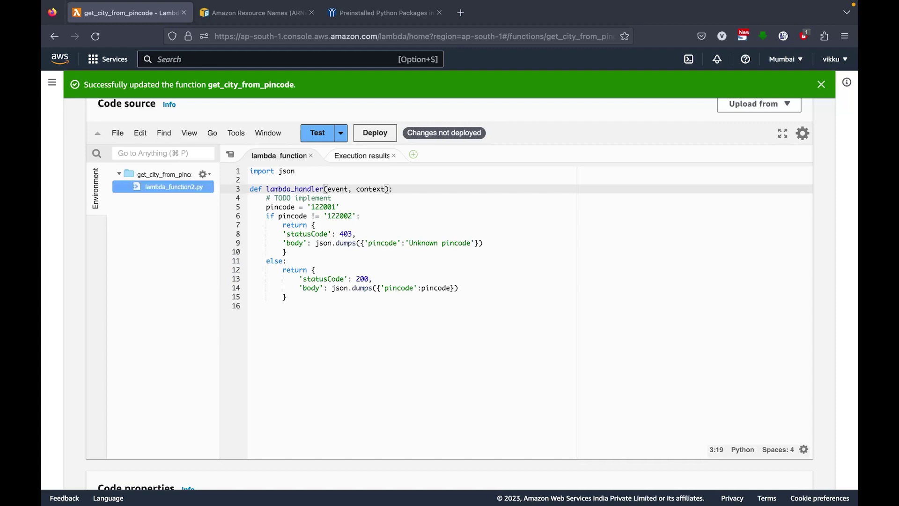
click(329, 155)
click(386, 131)
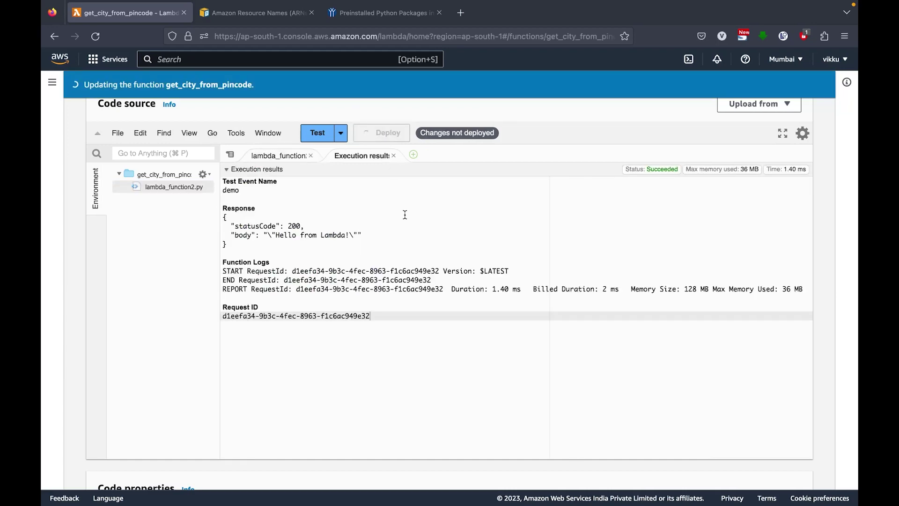
Resend the GET request in Postman with the renamed file deployed, and return to the Lambda console
key(super+Tab)
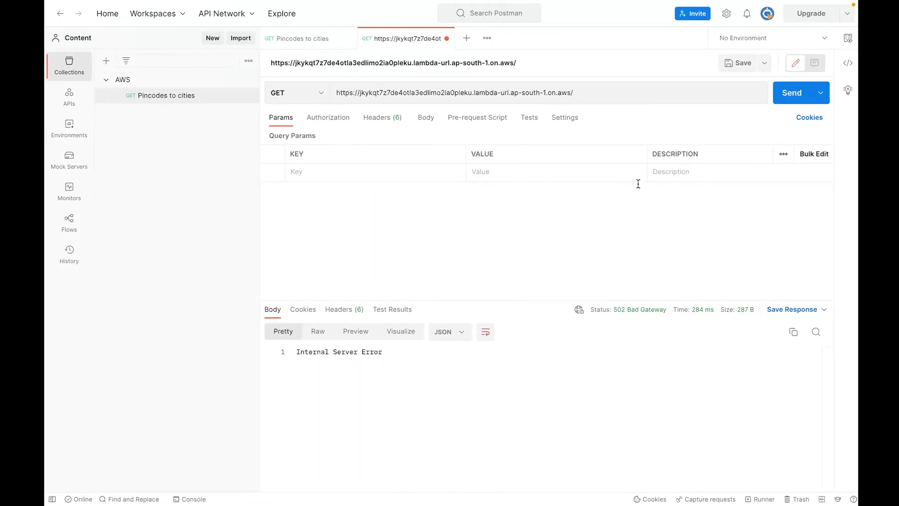
click(788, 93)
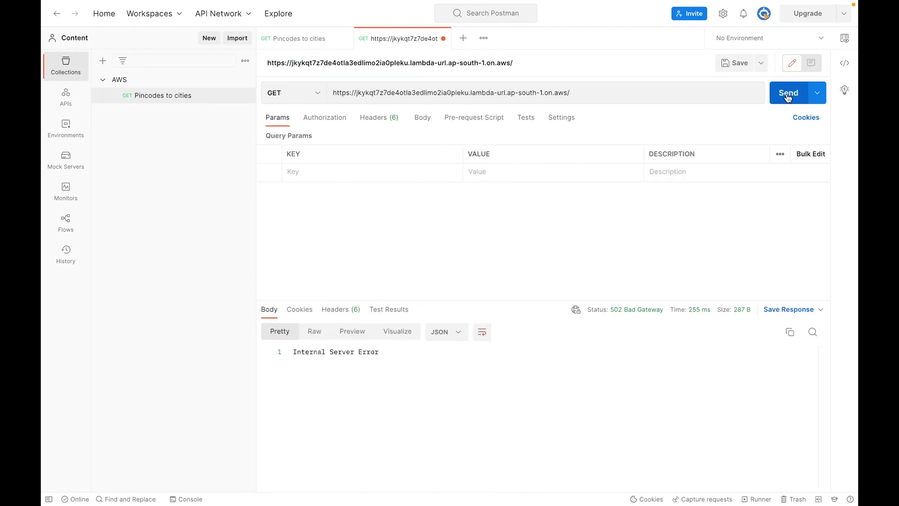
key(ctrl+Left)
Rename the lambda_function2.py file back to lambda_function.py and deploy the change
double_click(193, 191)
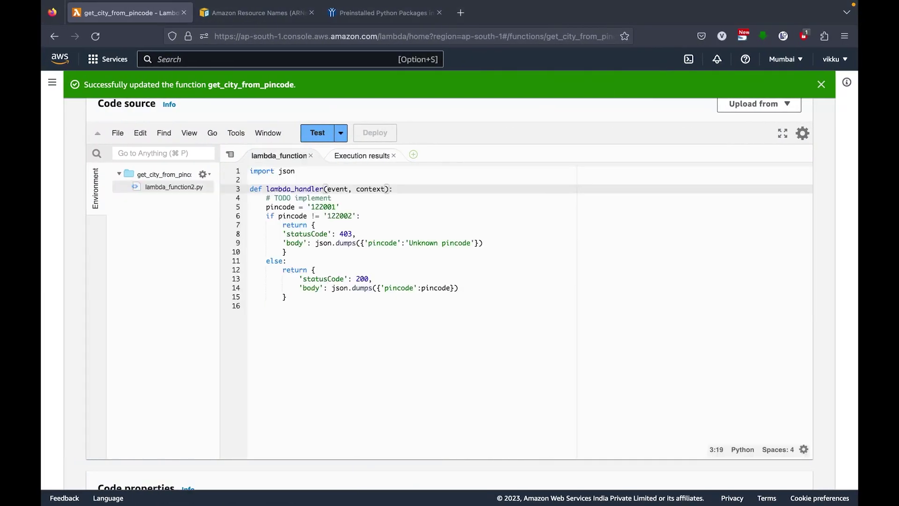
click(173, 187)
right_click(172, 187)
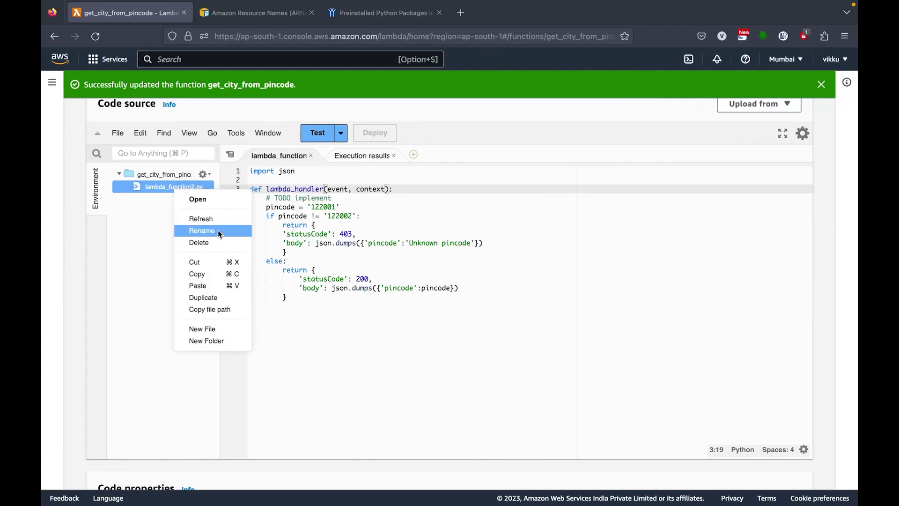
click(201, 230)
click(194, 187)
key(BackSpace)
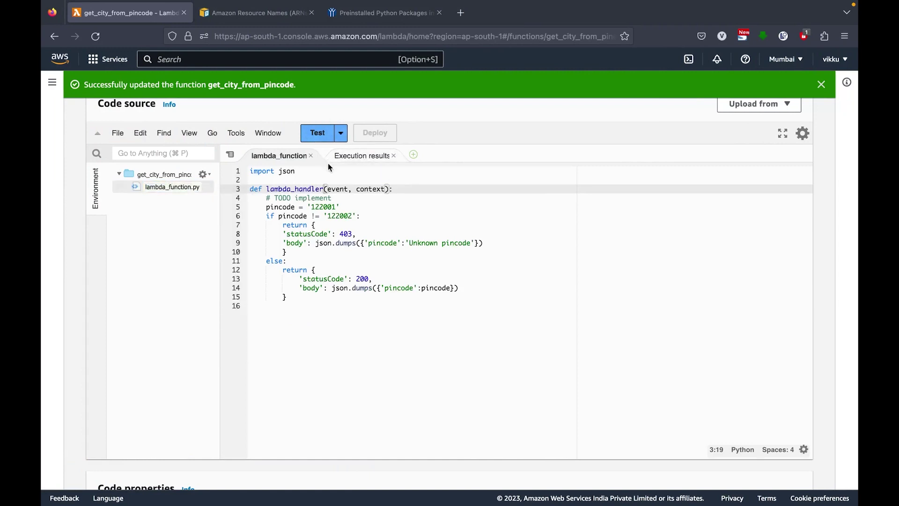
key(Return)
click(374, 133)
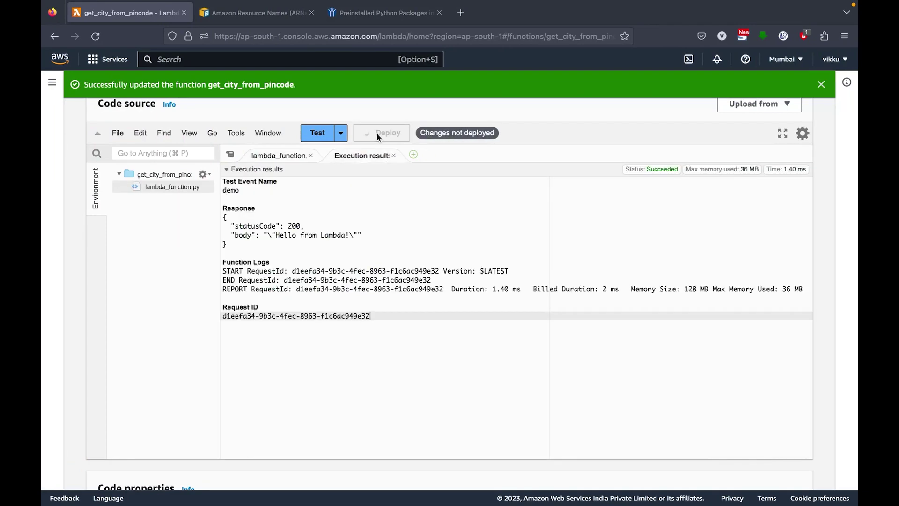
Resend the GET request in Postman with the original file name deployed, and return to the Lambda console
key(super+Tab)
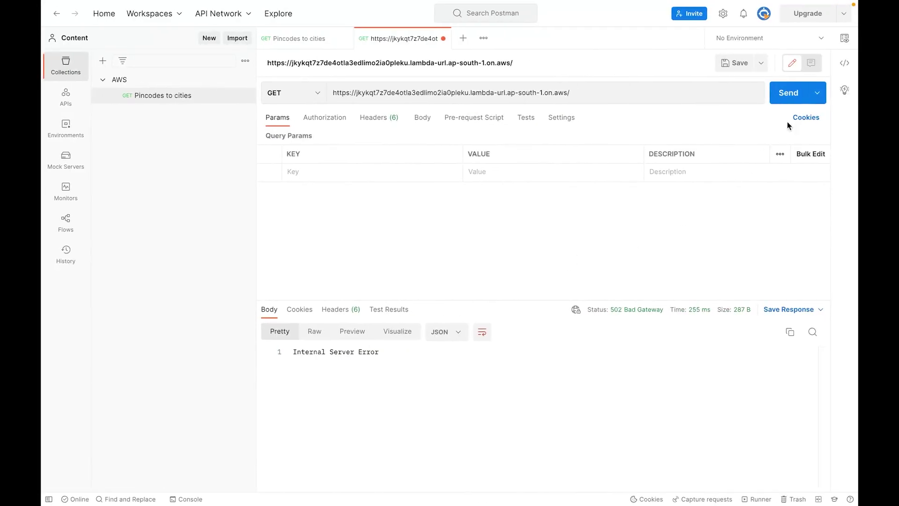
click(795, 96)
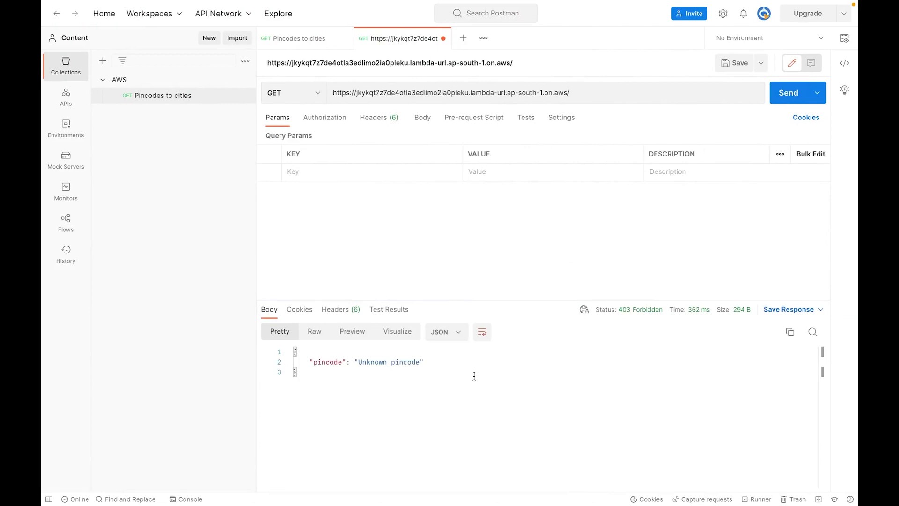
key(super+Tab)
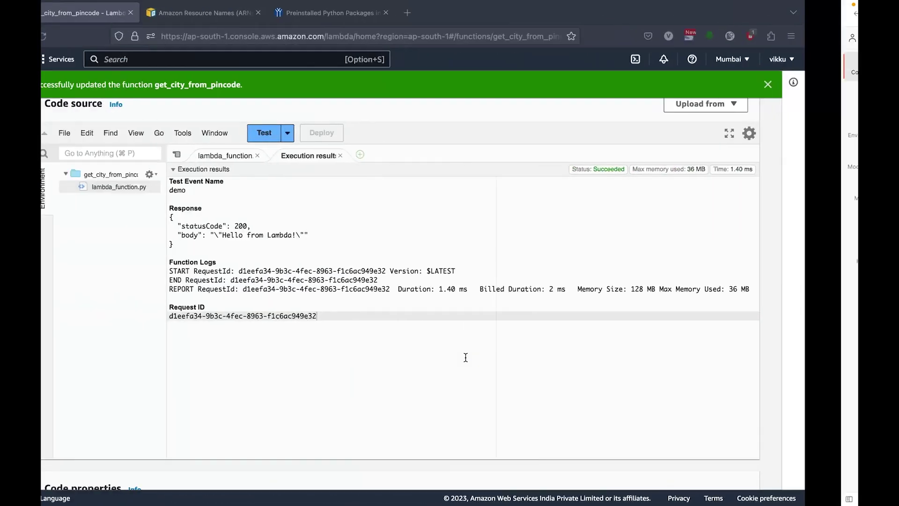
Highlight the Architecture value in the runtime settings, open its help information, and highlight the x86_64 and arm64 descriptions
scroll(466, 359, down, 4)
scroll(467, 361, down, 3)
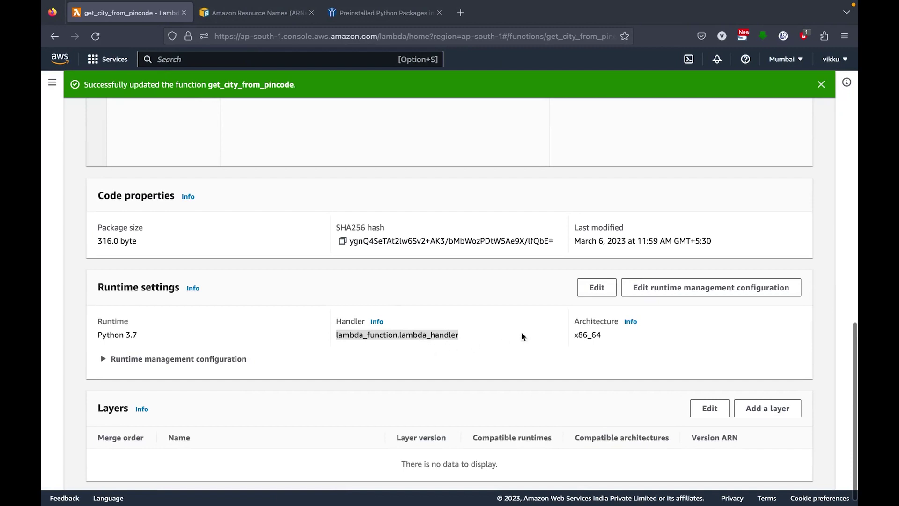
drag(604, 336, 580, 336)
click(631, 322)
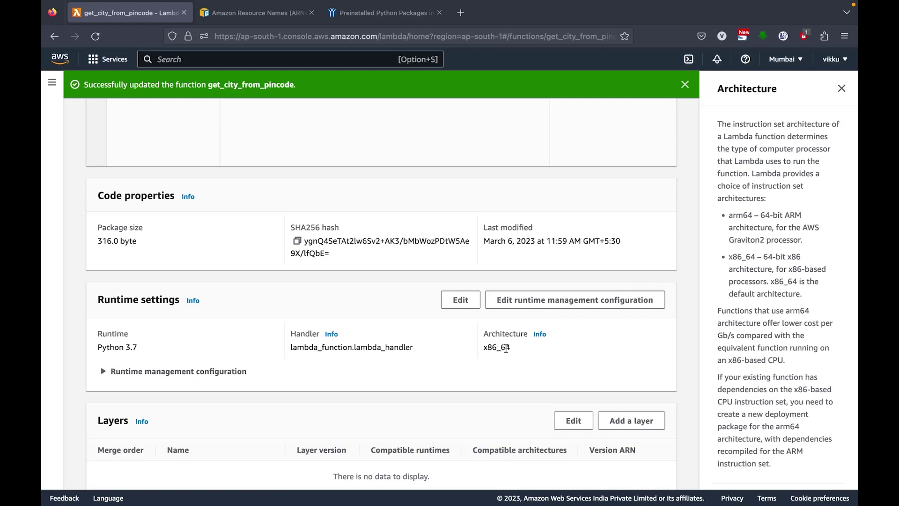
drag(729, 257, 808, 269)
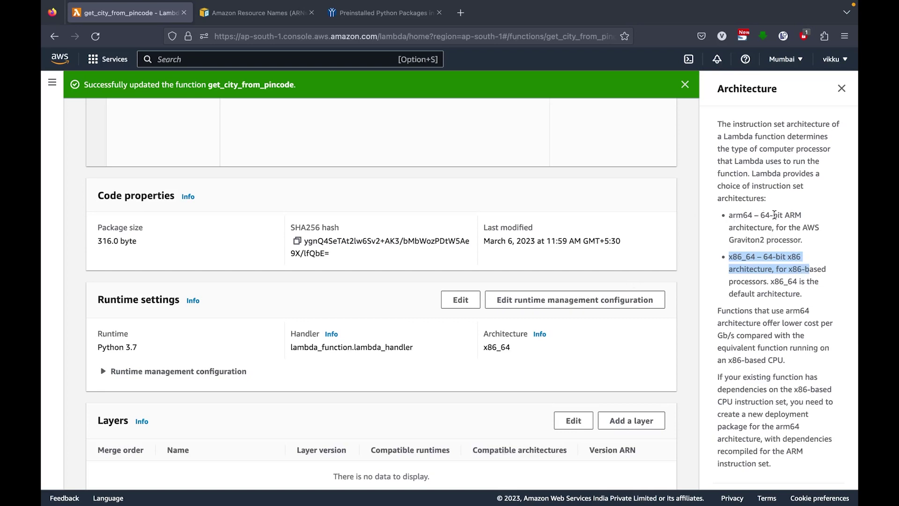
drag(780, 215, 810, 240)
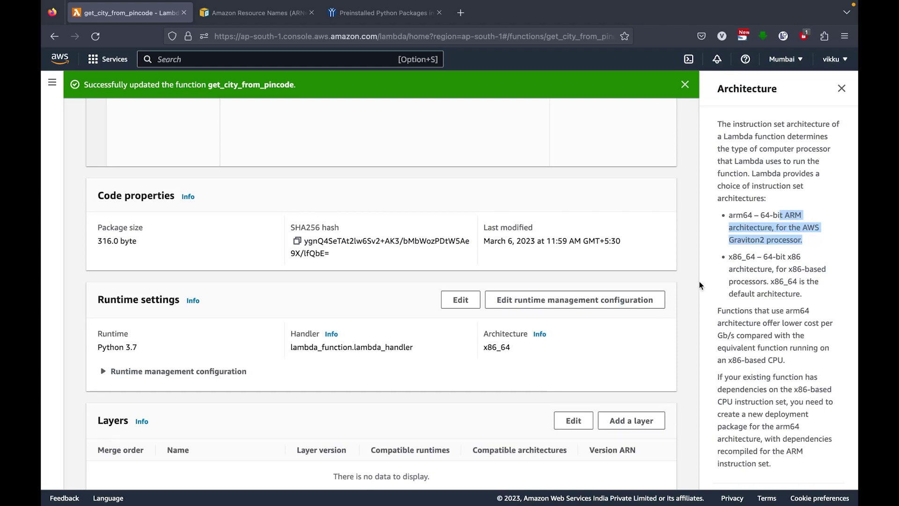
Highlight the arm64 cost comparison in the Architecture help and the function's architecture value, and close the help
scroll(750, 313, down, 2)
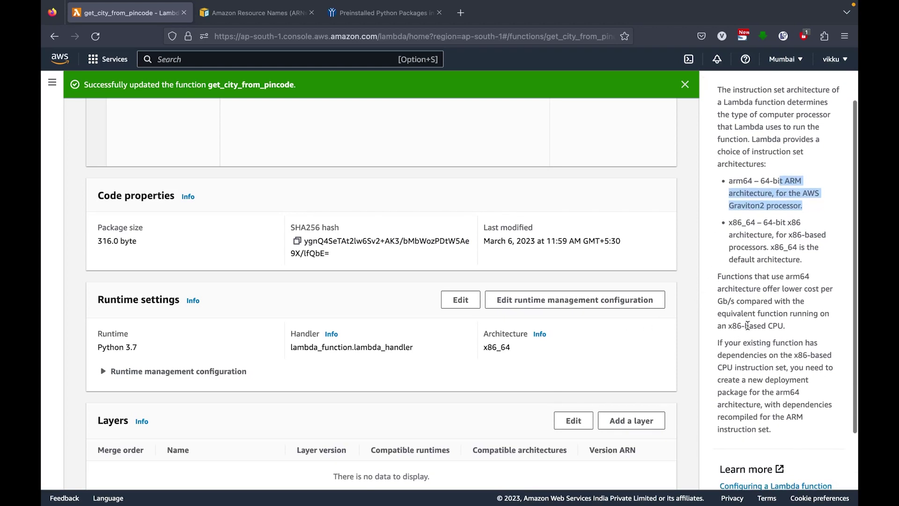
drag(784, 275, 800, 325)
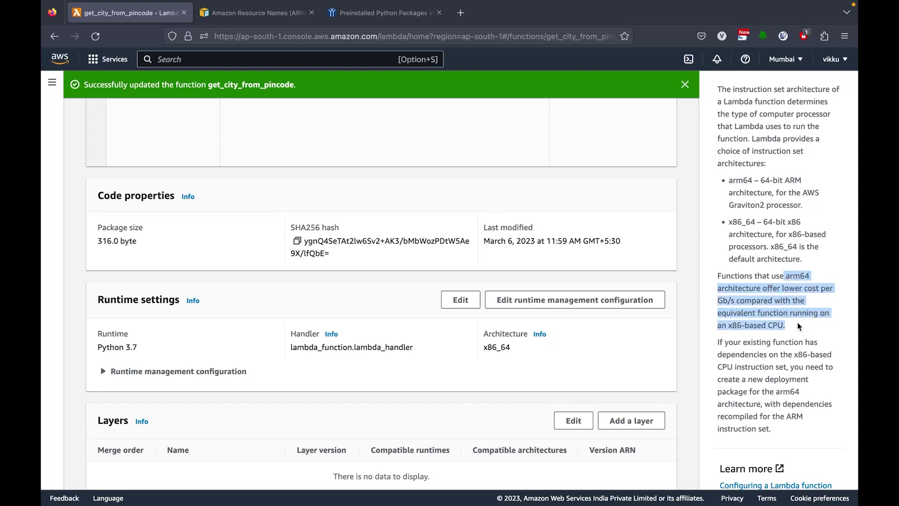
click(528, 354)
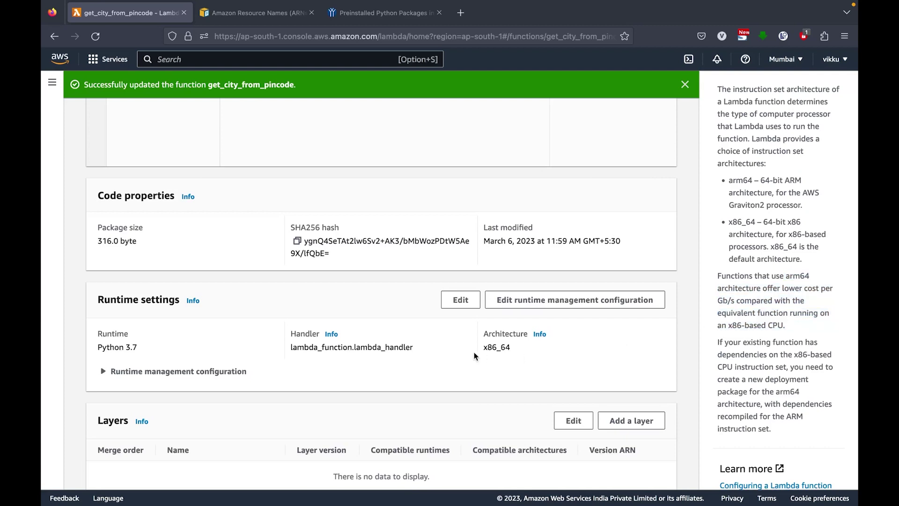
drag(484, 349, 528, 354)
click(528, 351)
scroll(758, 176, up, 2)
click(841, 89)
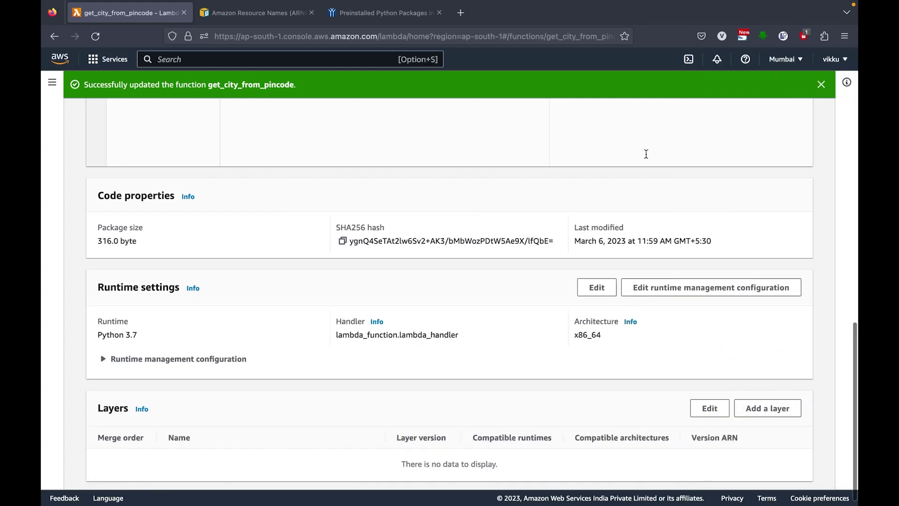
scroll(488, 315, down, 1)
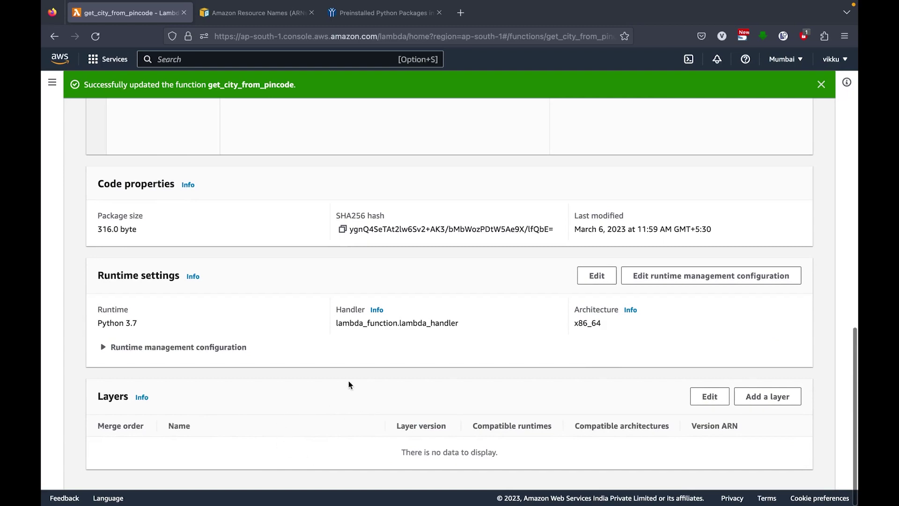
scroll(349, 384, up, 1)
scroll(289, 332, up, 1)
scroll(289, 331, up, 5)
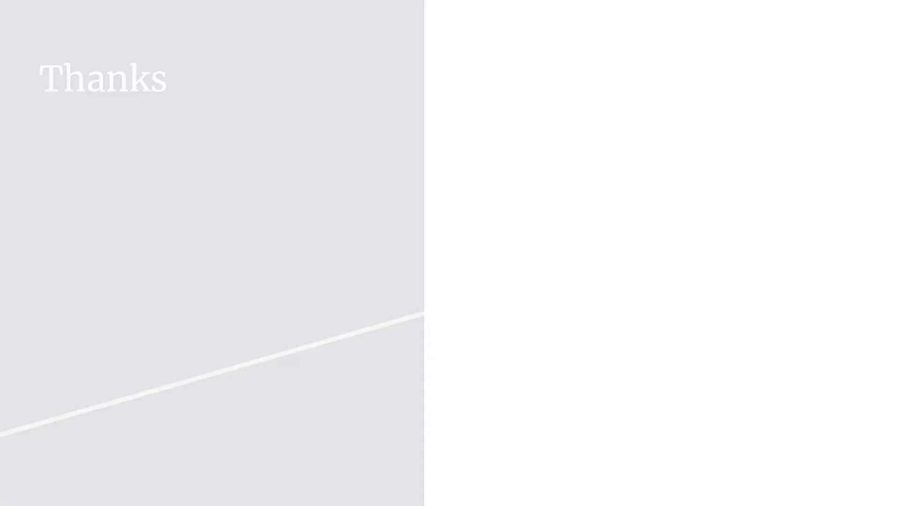